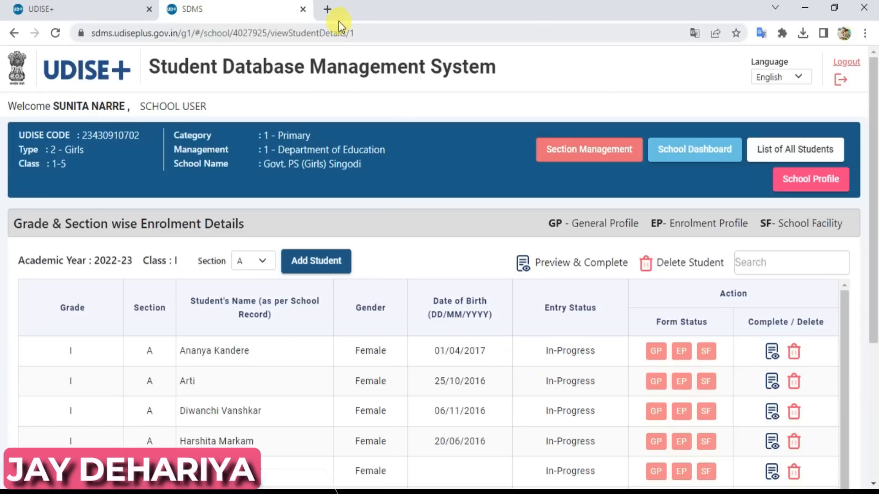
Open a new blank browser tab beside the Class I student list tab.
left_click(327, 10)
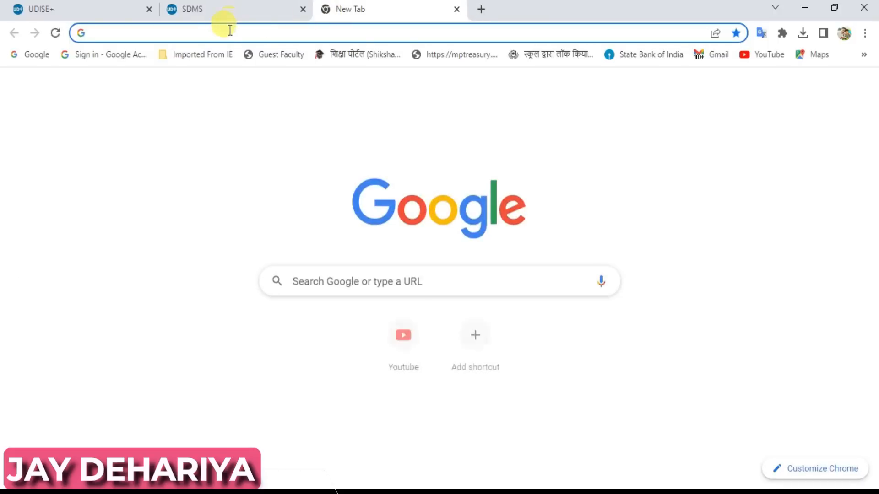
Load udiseplus.gov.in in the new tab and bring up its लॉग इन करें login options.
type("u")
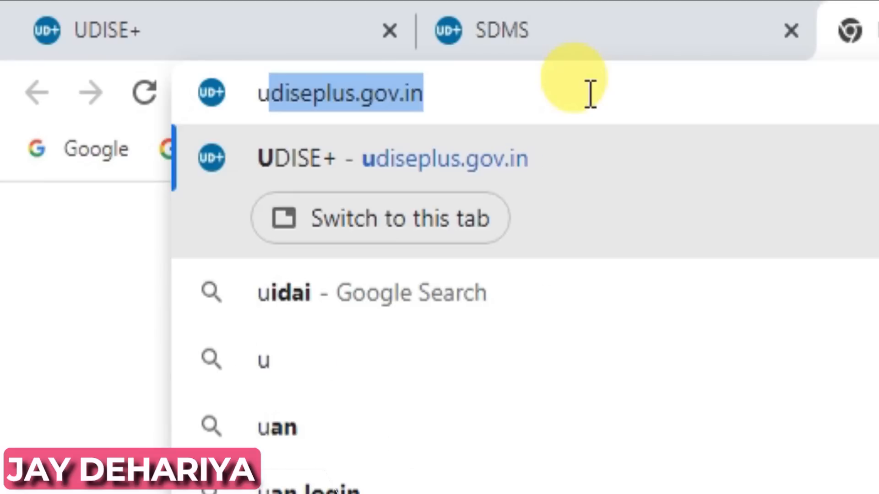
key("Right")
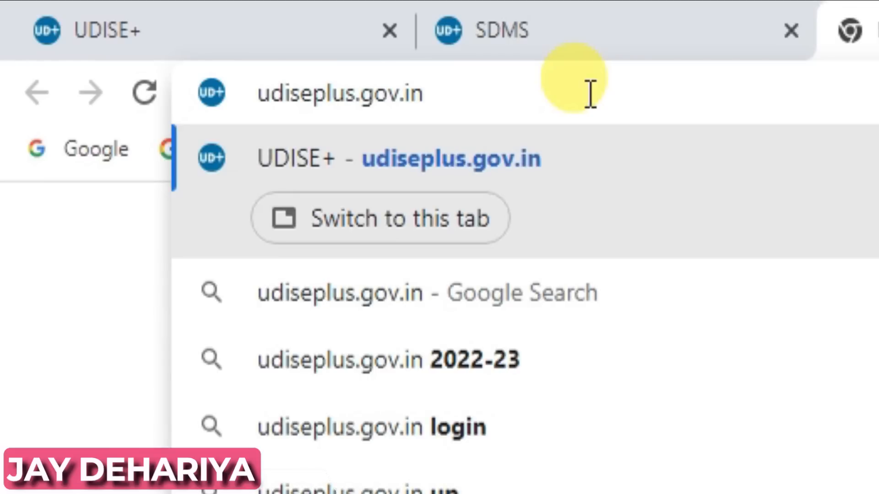
key("Return")
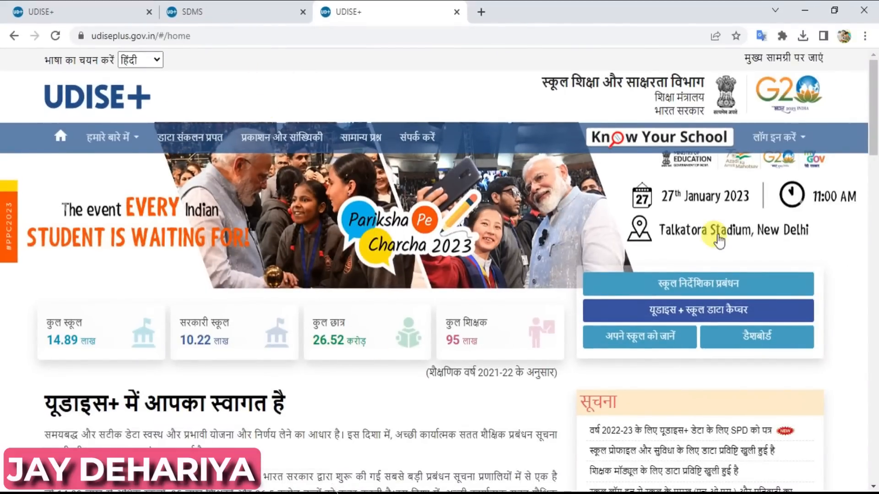
left_click(805, 140)
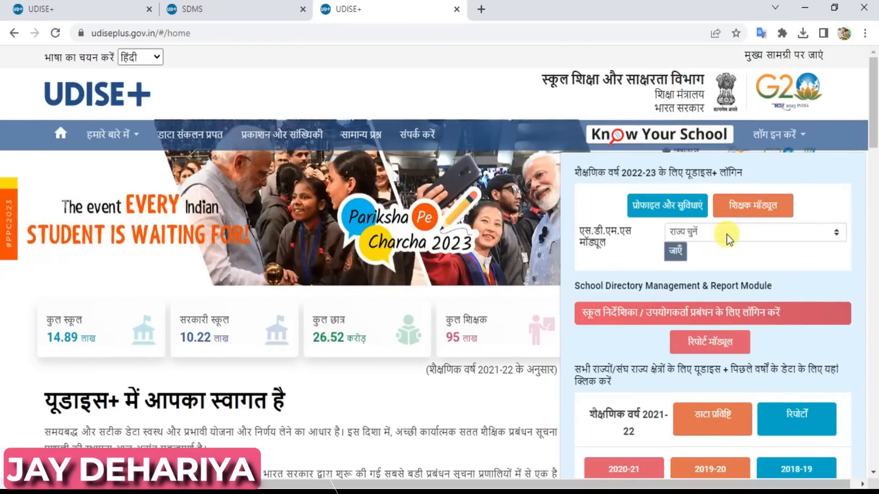
Choose मध्य प्रदेश (Madhya Pradesh) as the SDMS module state and go to its login page.
left_click(721, 233)
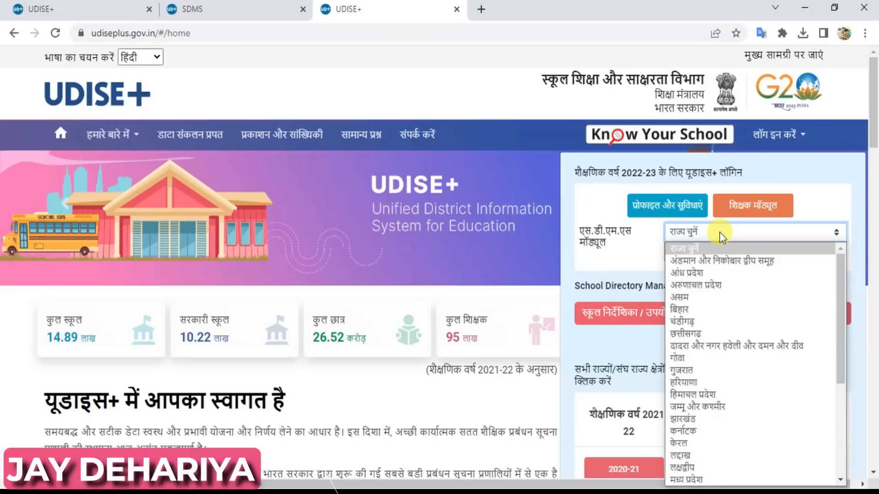
left_click(699, 481)
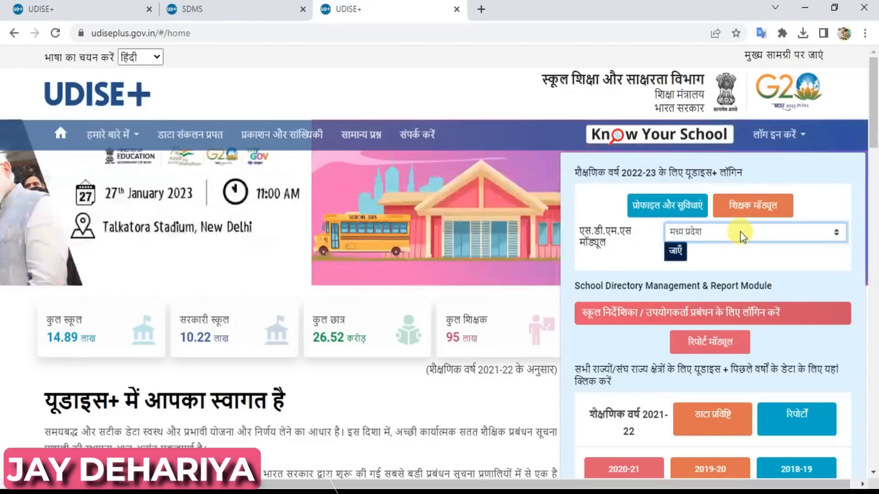
left_click(677, 254)
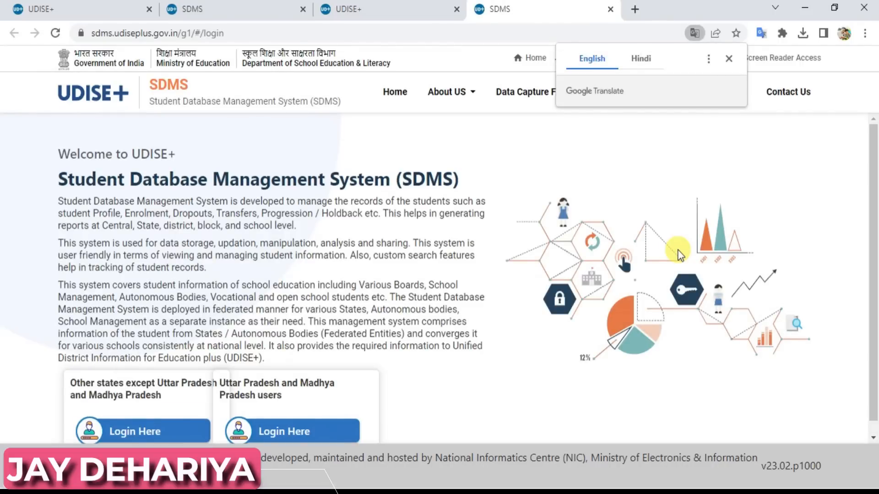
Open the Login Here sign-in form for Uttar Pradesh and Madhya Pradesh users.
left_click_drag(874, 172, 877, 284)
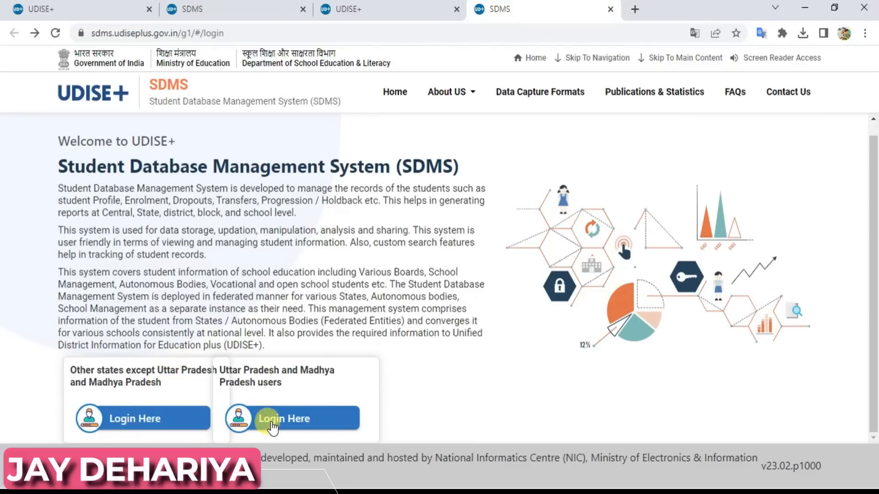
left_click(290, 418)
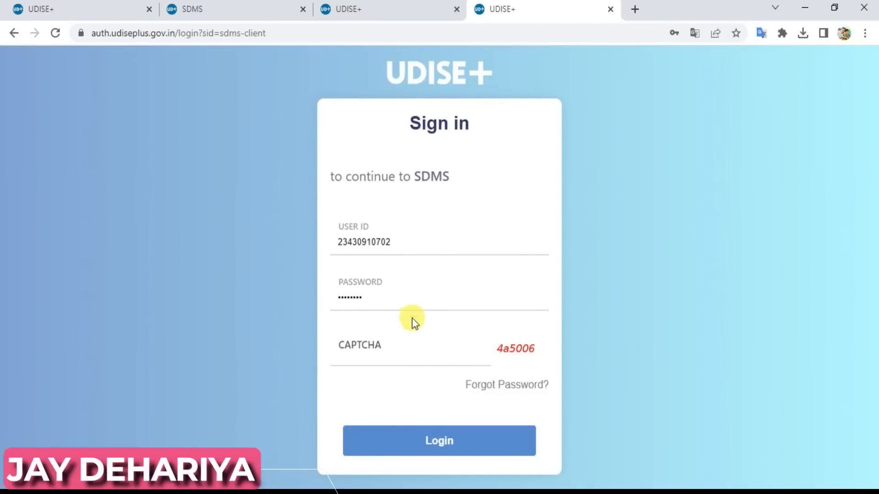
Enter the displayed captcha code and sign in to the school dashboard.
left_click(372, 353)
type("4a")
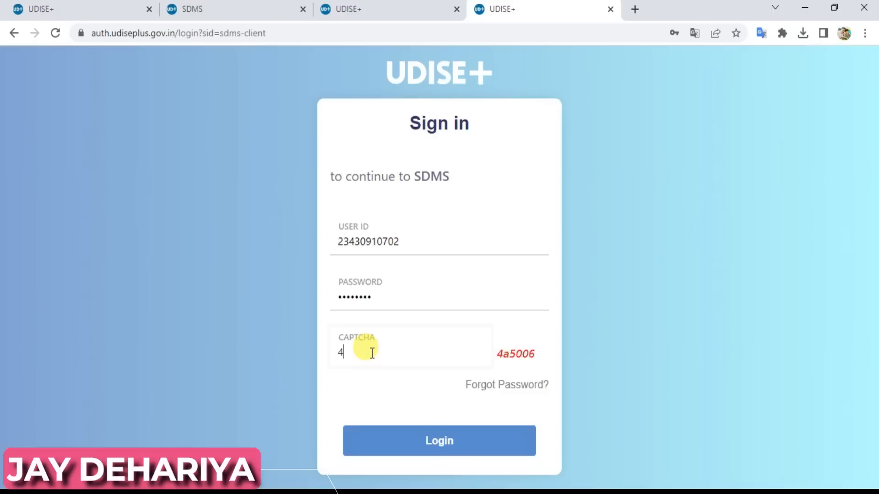
type("5006")
left_click(433, 440)
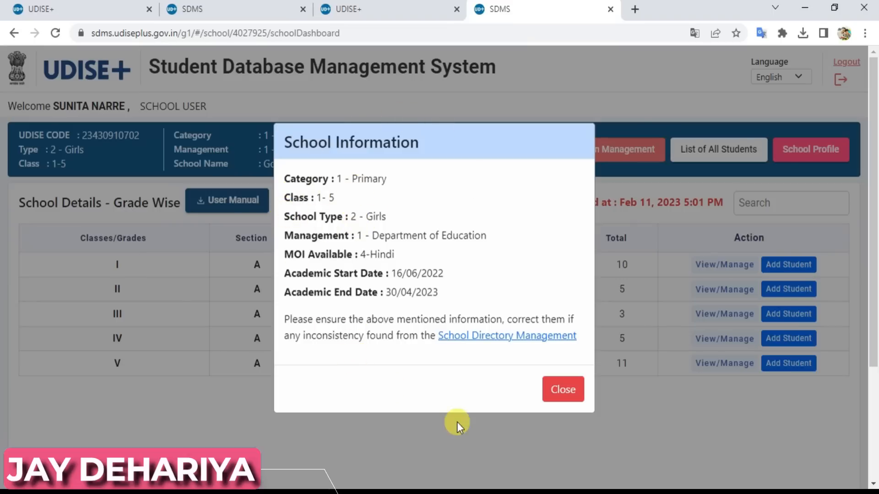
Close the School Information notice and go to Section Management.
left_click(562, 390)
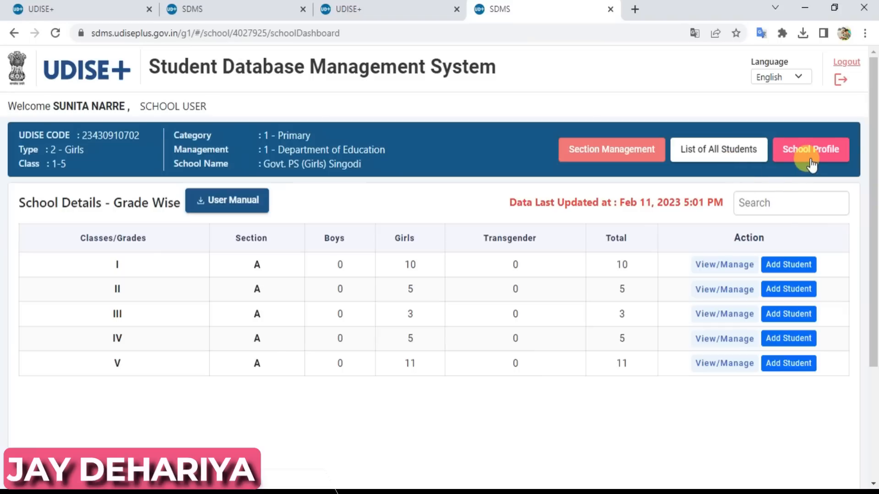
left_click(616, 158)
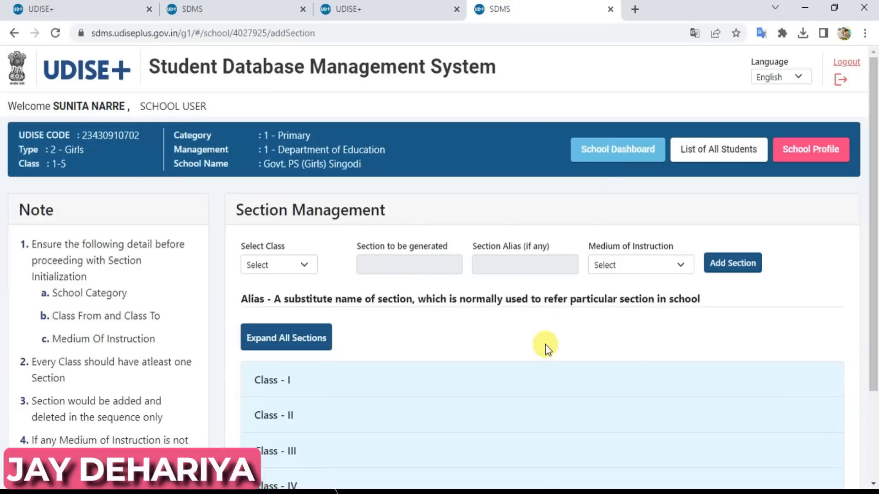
Expand all class sections and open the Update Section dialog for Class I section A.
left_click_drag(875, 189, 873, 291)
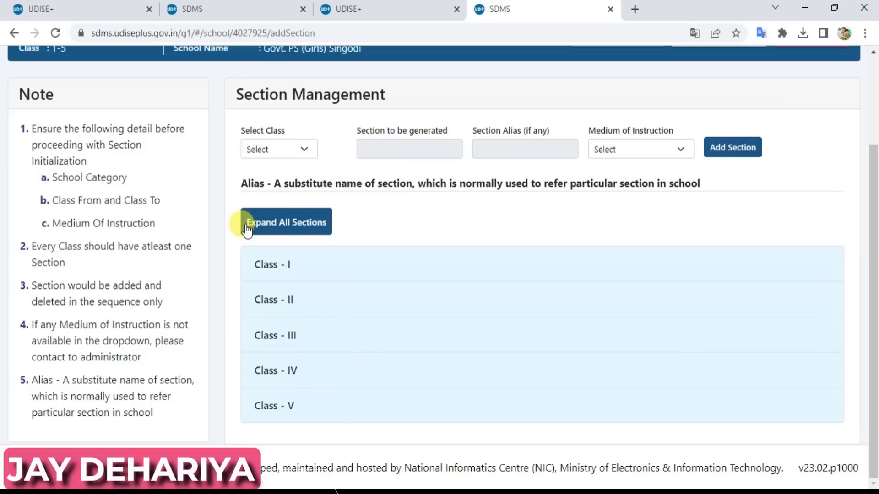
left_click(301, 232)
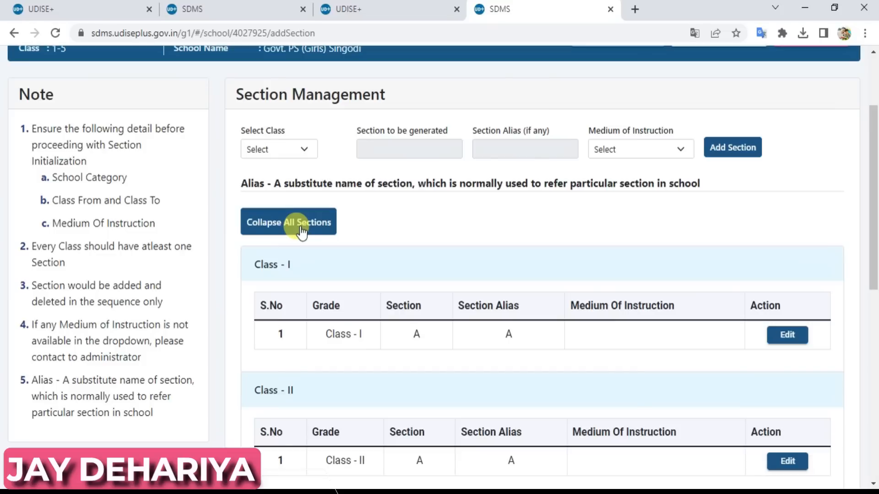
left_click_drag(874, 151, 875, 220)
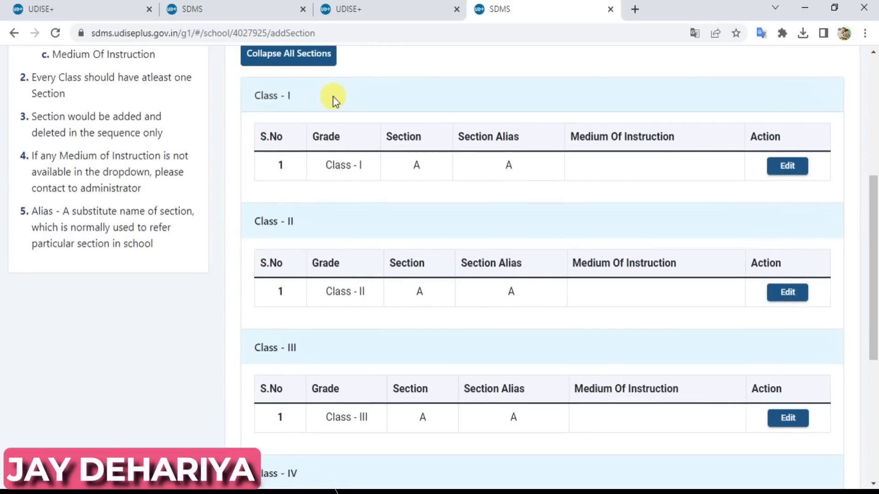
left_click(796, 169)
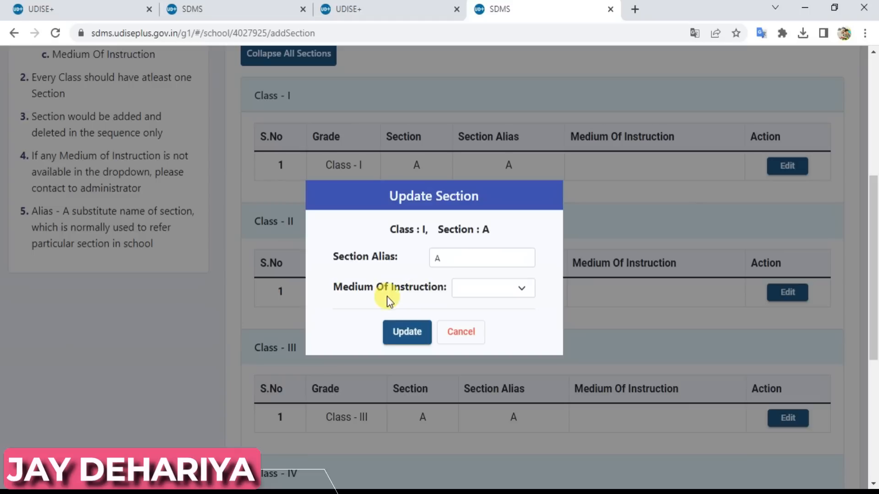
Set Class I section A's medium of instruction to 4-Hindi and update it.
left_click(498, 293)
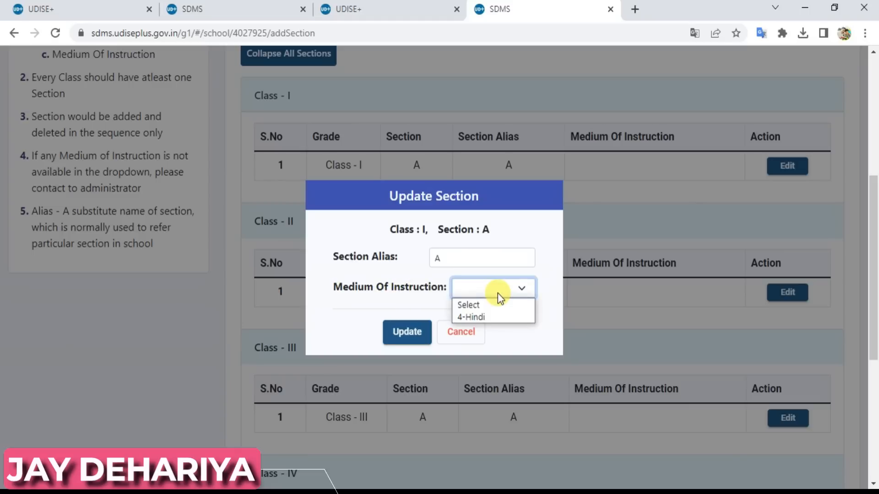
left_click(485, 317)
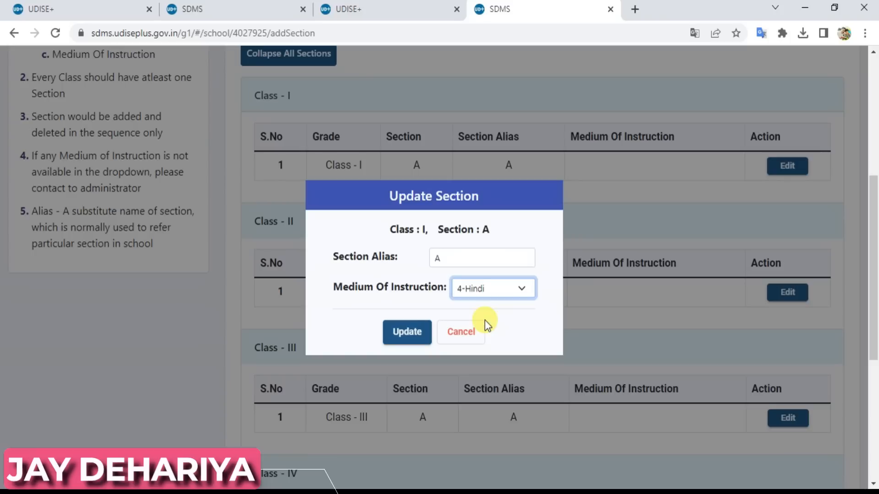
left_click(408, 334)
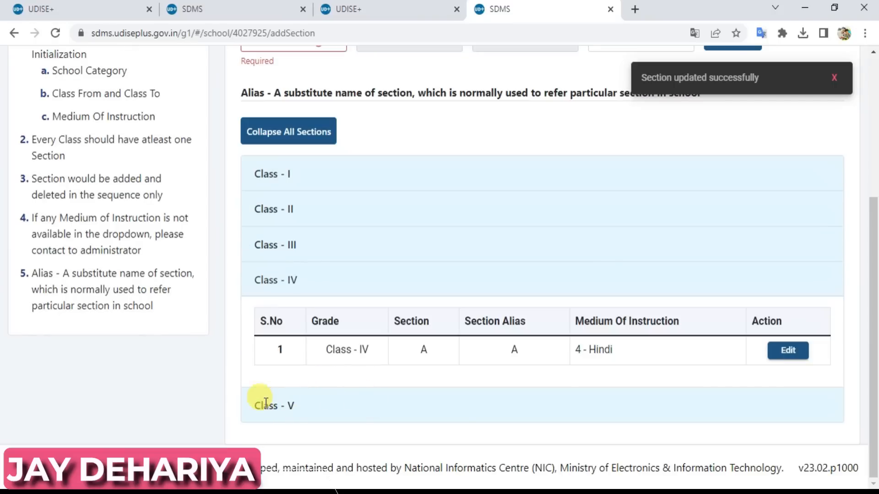
Set Class V section A's medium of instruction to 4-Hindi and update it.
left_click(287, 411)
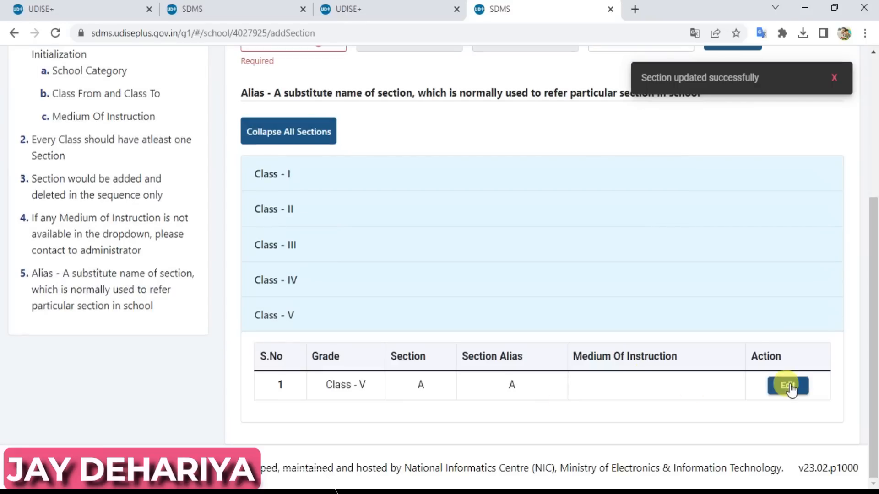
left_click(790, 386)
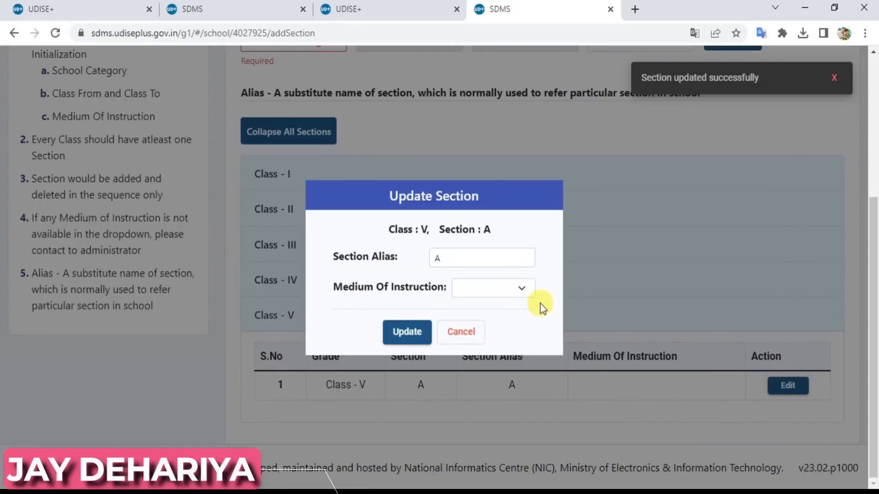
left_click(491, 288)
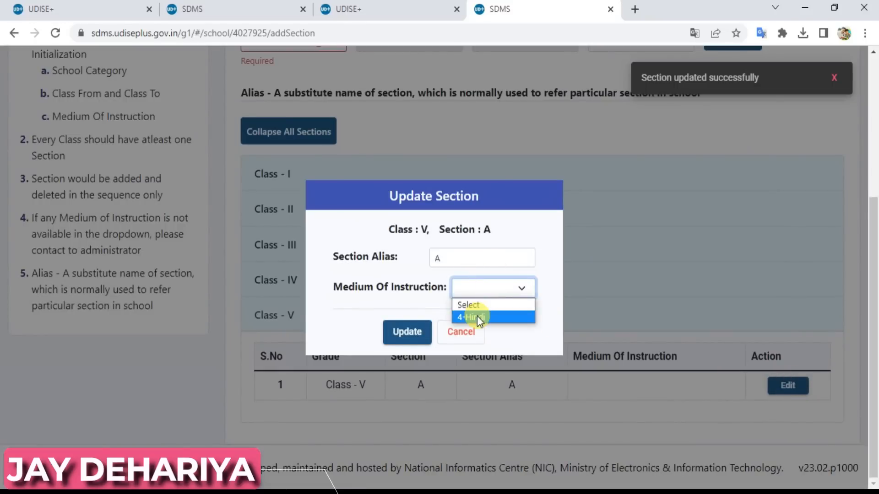
left_click(479, 317)
left_click(407, 333)
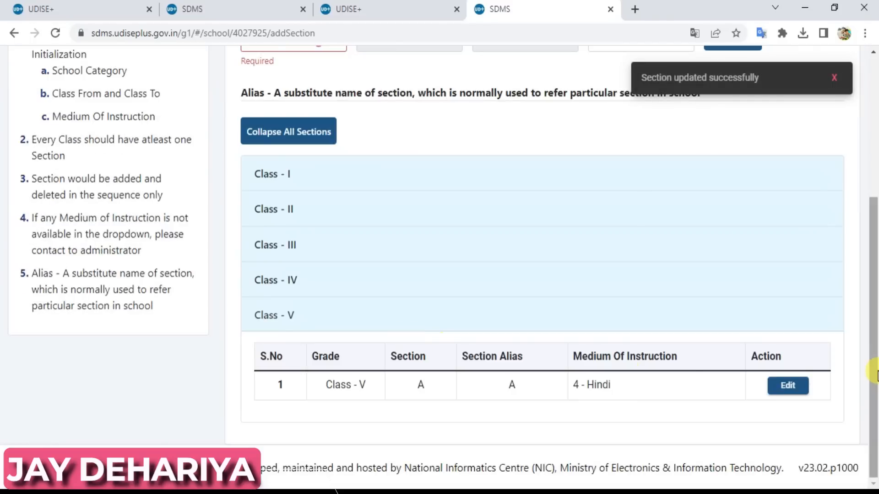
left_click_drag(871, 366, 871, 180)
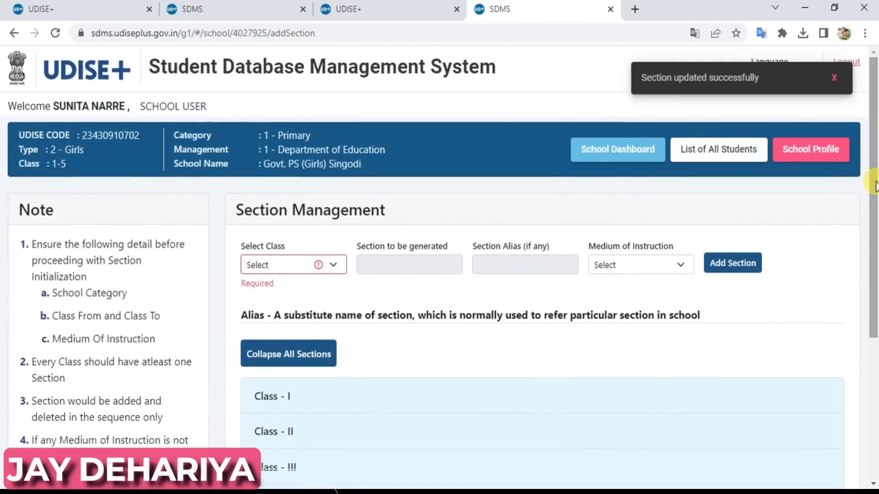
Return to the School Dashboard and open the Class I row's View/Manage student list.
left_click(621, 156)
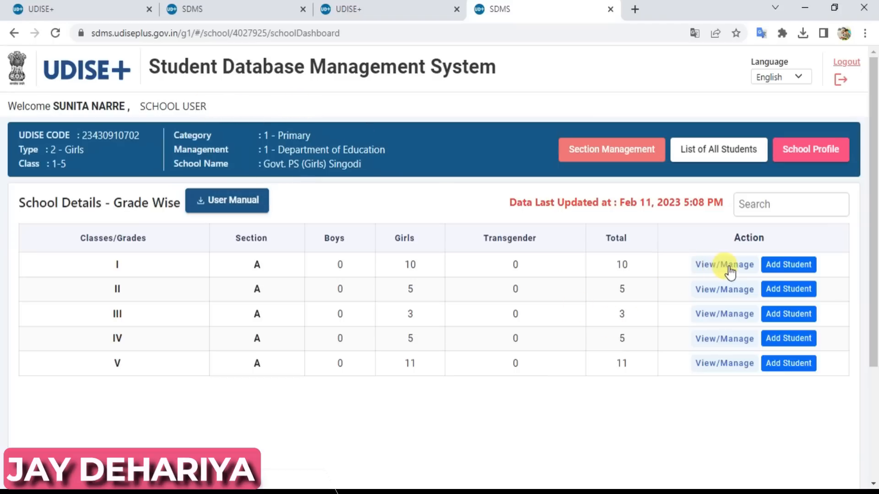
left_click(715, 267)
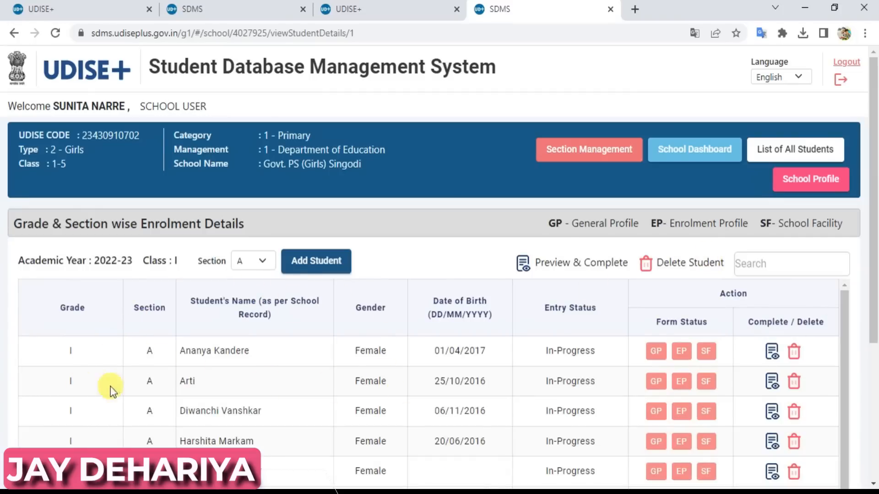
Scroll through the Class I section A list to review its 10 In-Progress students.
left_click_drag(873, 204, 874, 328)
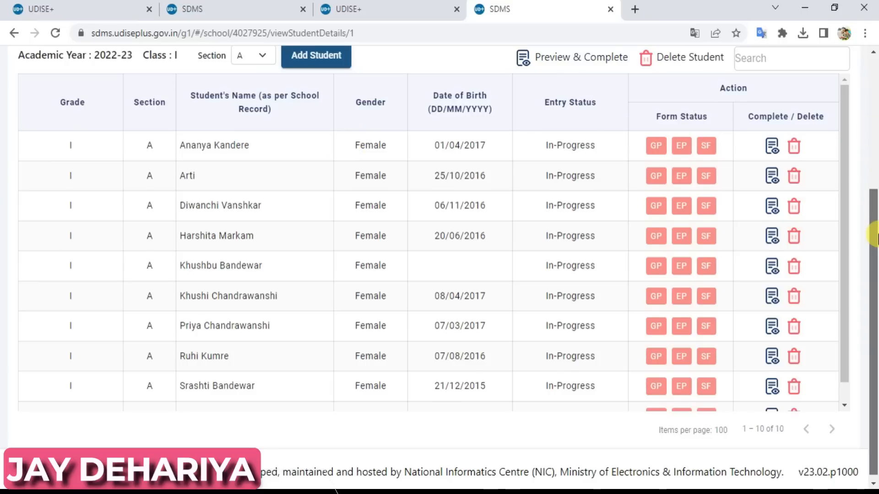
scroll(343, 128, "up", 1)
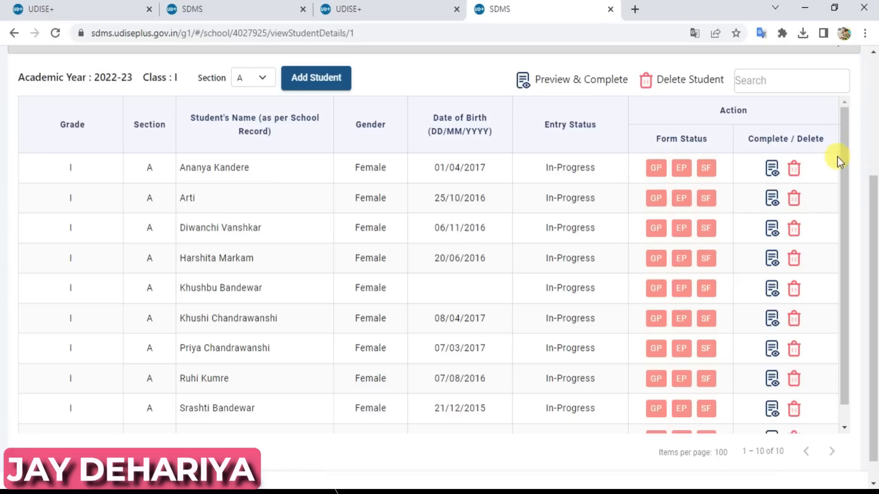
left_click_drag(845, 159, 847, 217)
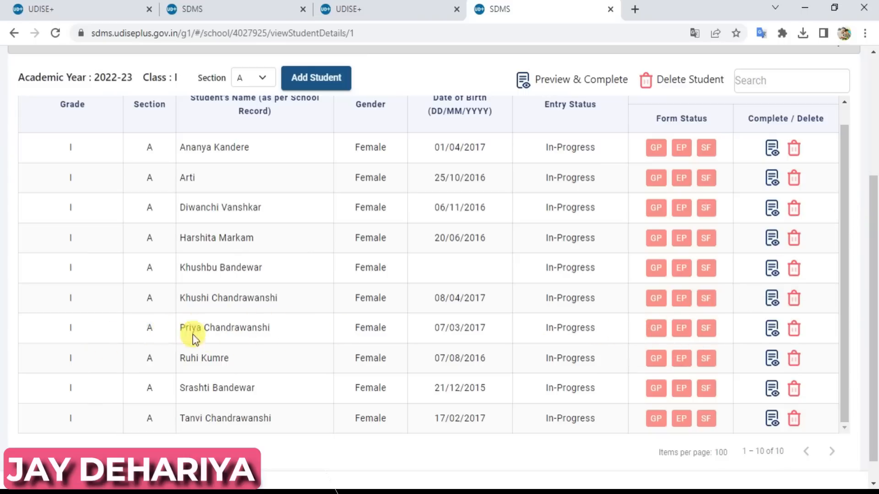
Open the seventh Class I student's GP form and switch the portal language to हिंदी.
left_click(656, 328)
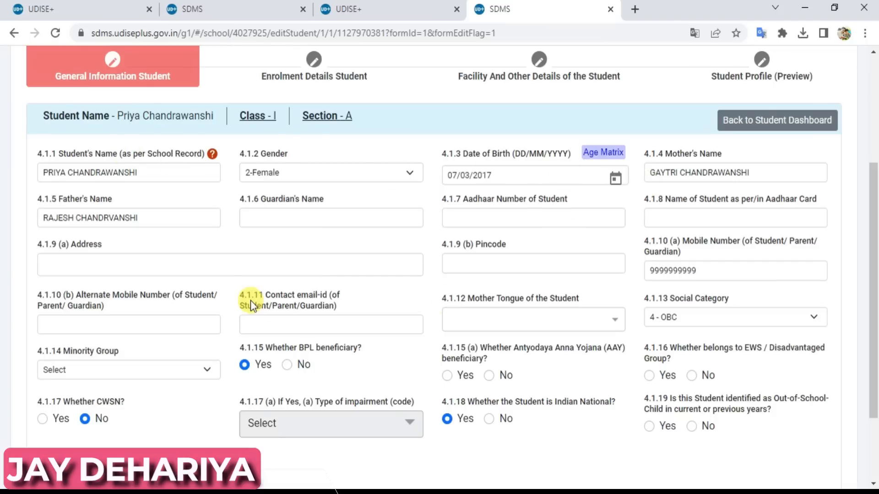
left_click_drag(874, 281, 878, 132)
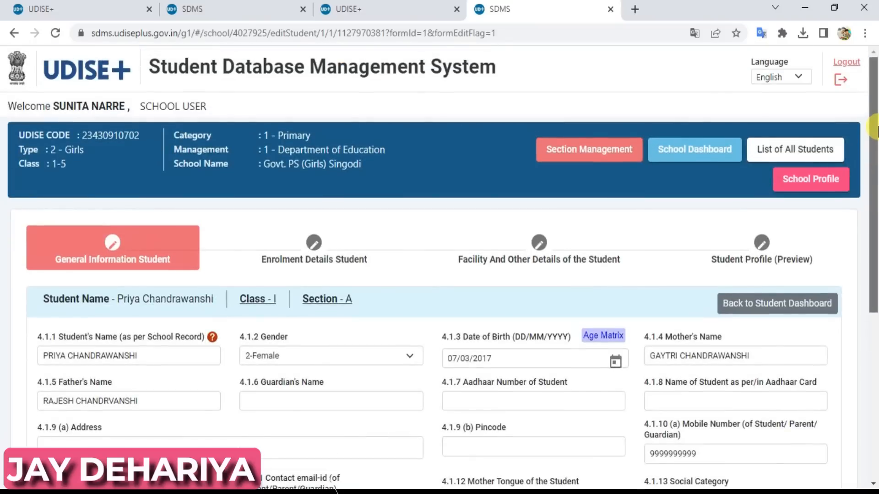
left_click(793, 77)
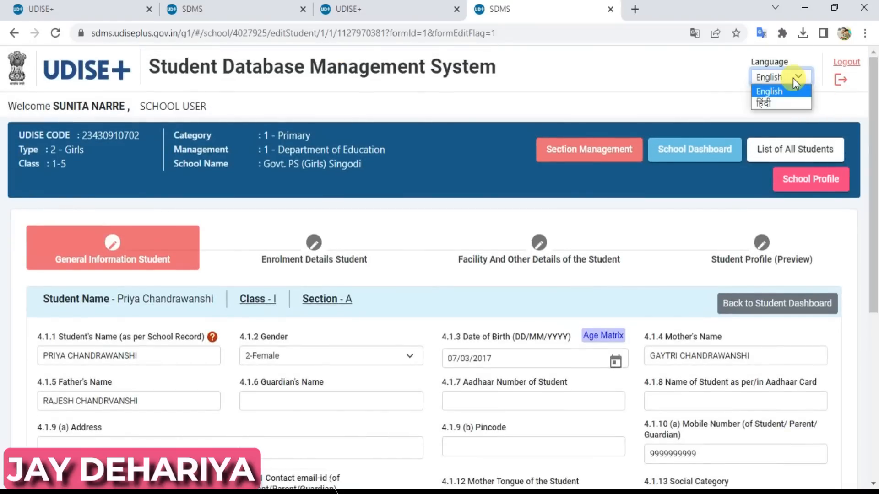
left_click(784, 103)
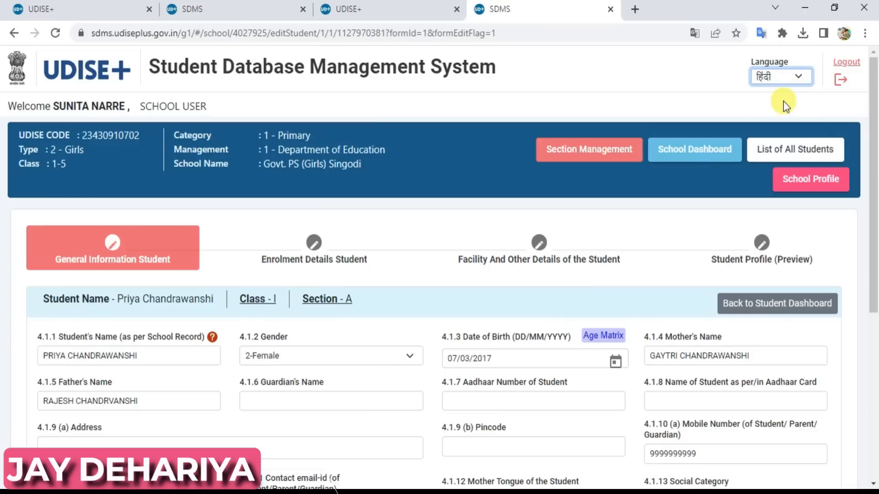
scroll(875, 128, "down", 3)
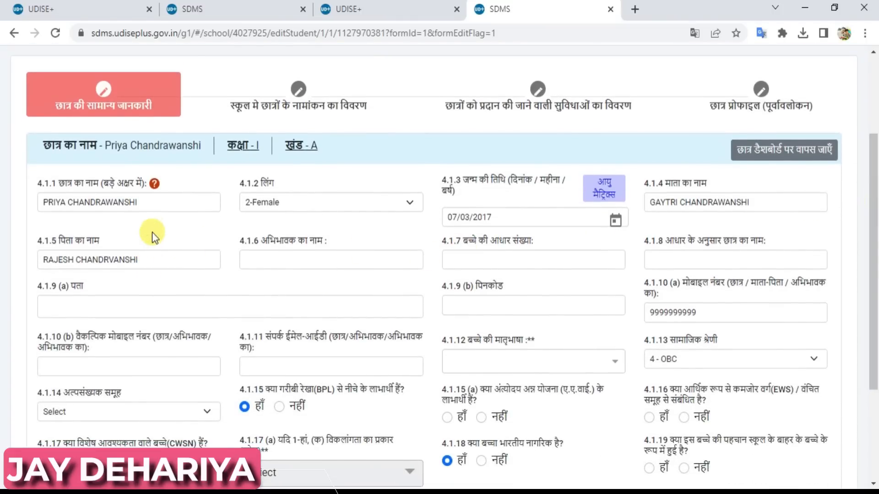
Validate the student's name, gender 2-Female and date of birth, then move to the Aadhaar number field.
left_click(155, 205)
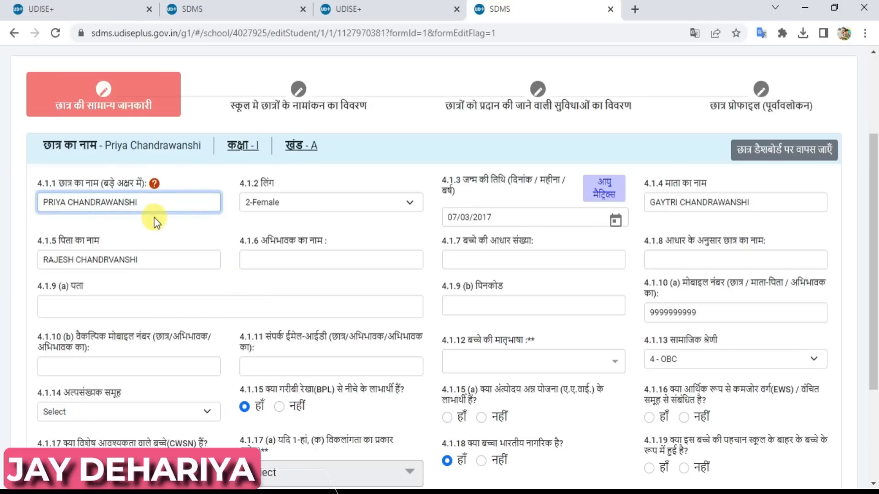
left_click(182, 229)
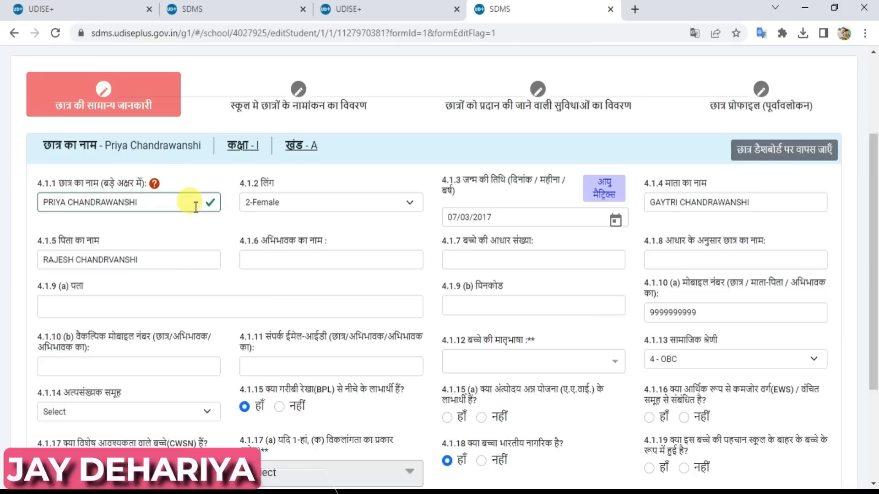
left_click(145, 204)
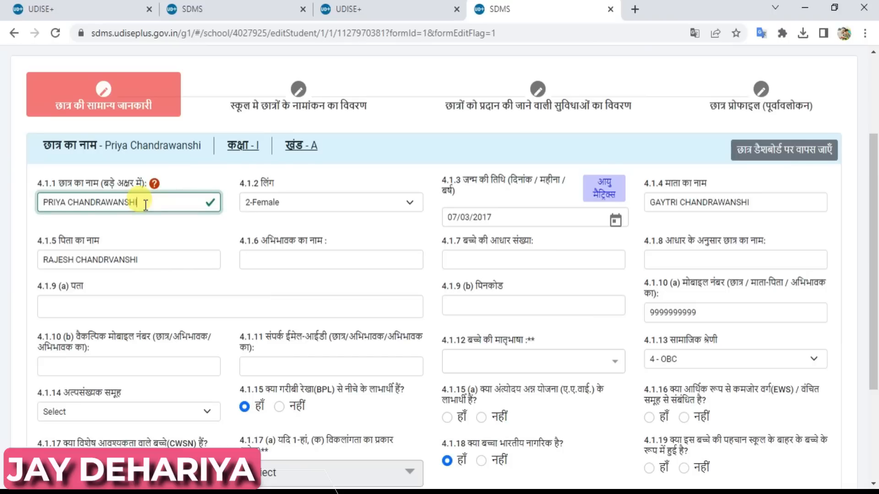
left_click(312, 202)
left_click(312, 202)
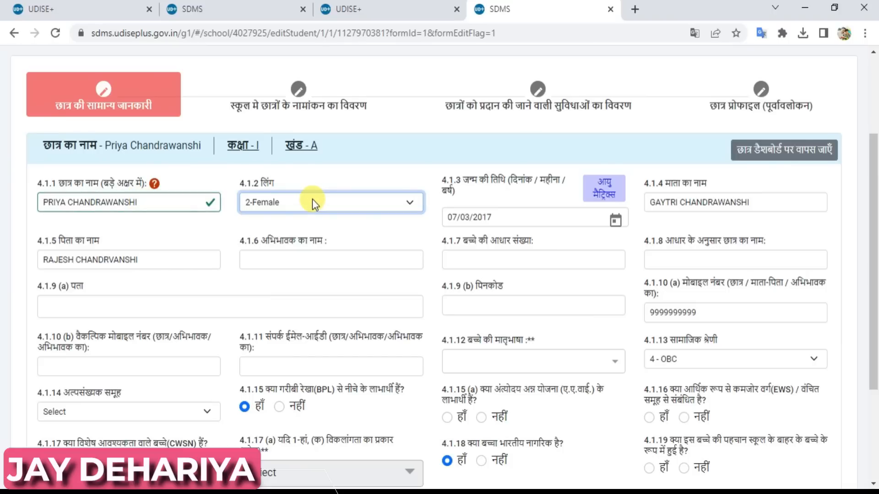
left_click(389, 237)
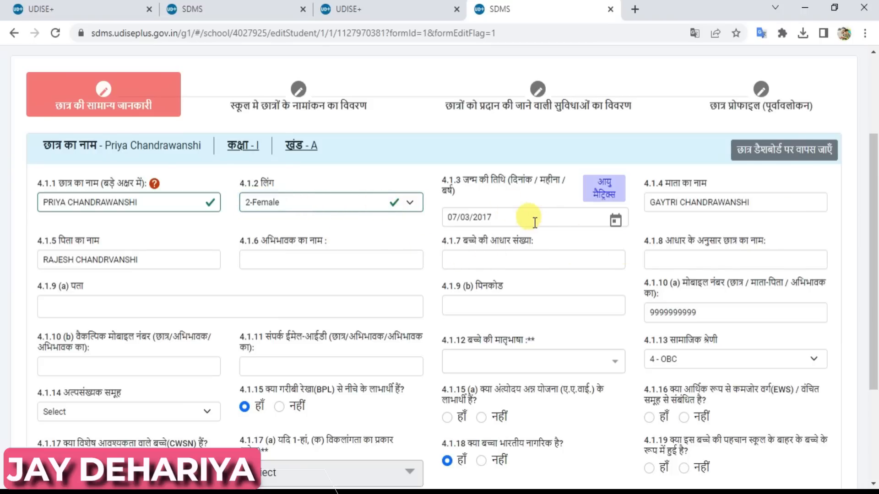
left_click(511, 219)
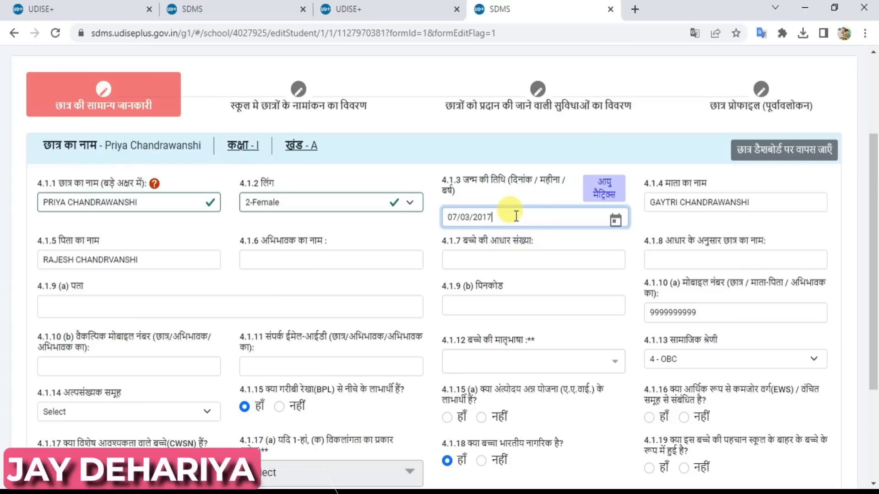
left_click(572, 241)
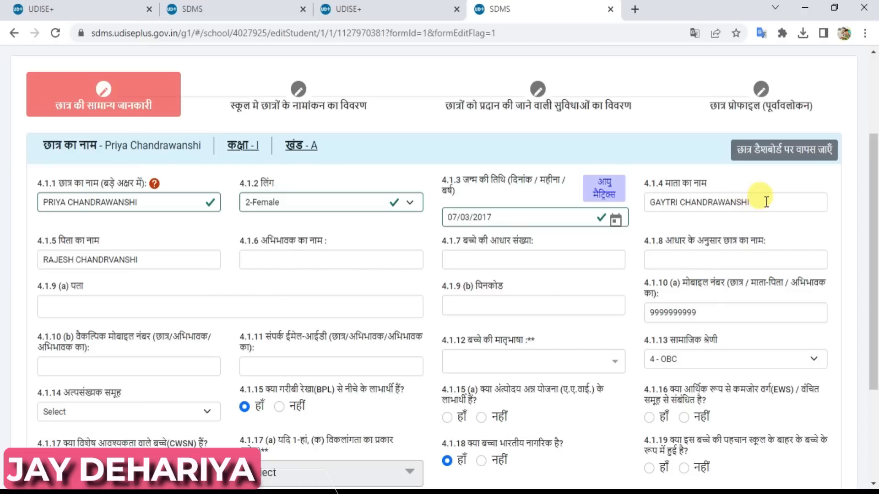
left_click(481, 257)
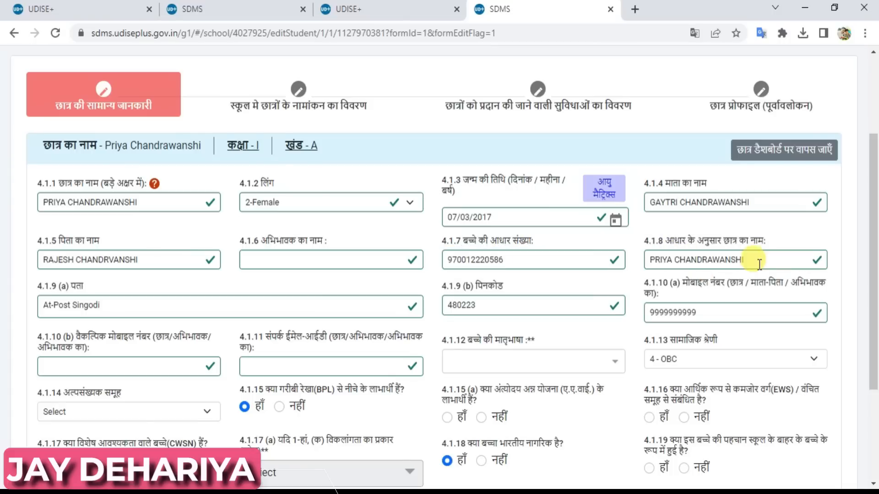
Set the mother tongue in 4.1.12 to 42-HINDI - Hindi, searching 'hi'.
left_click(493, 364)
type("hi")
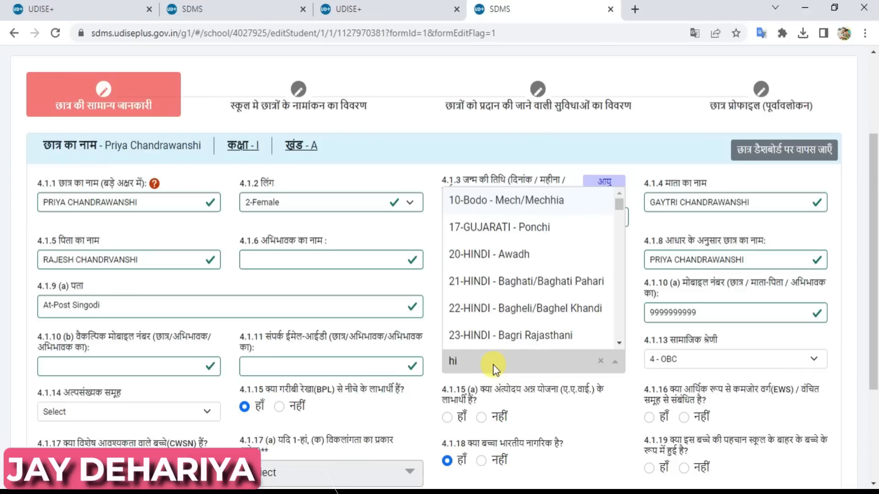
key("Down")
left_click_drag(622, 207, 622, 230)
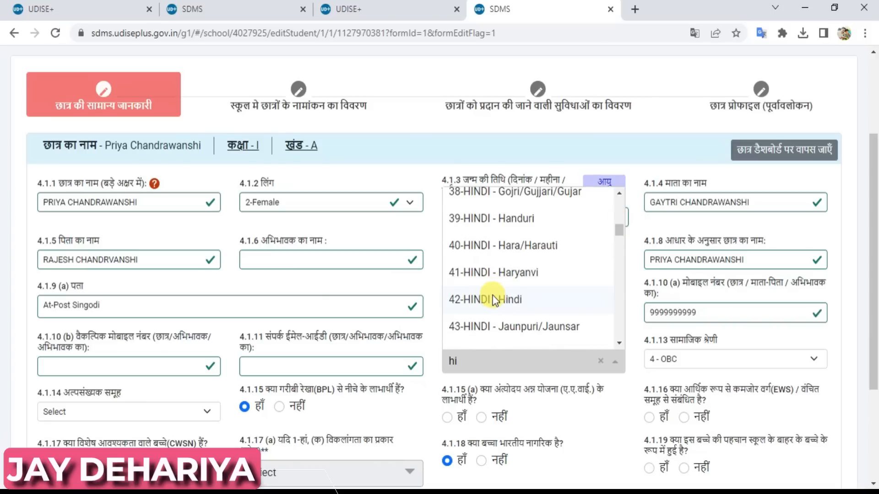
left_click(497, 299)
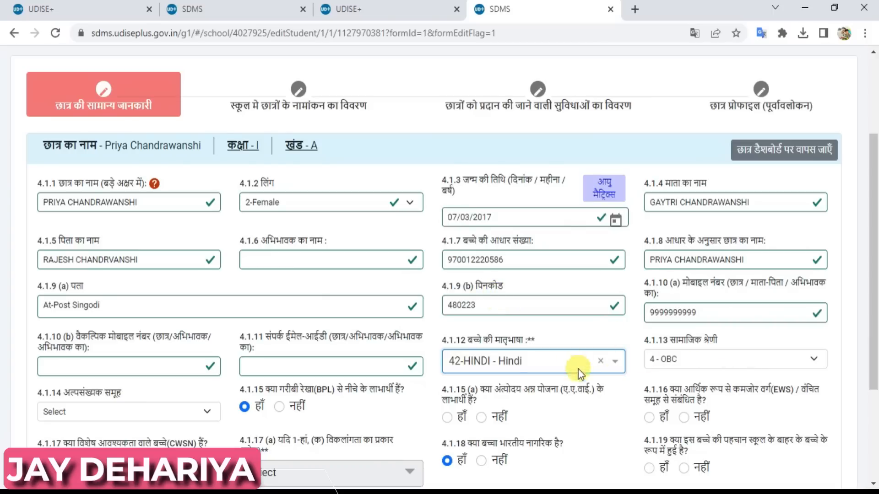
left_click(628, 382)
Keep social category 4 - OBC, set minority group to 7-NA, and answer BPL as हाँ.
left_click(697, 360)
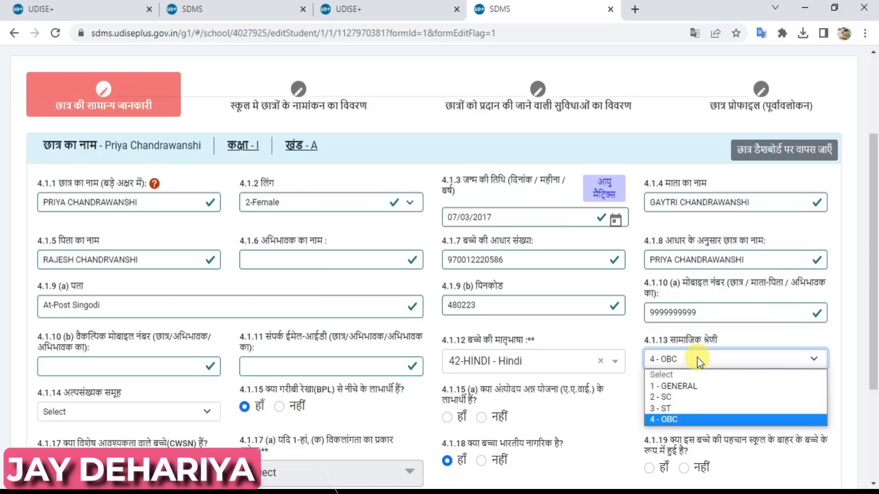
left_click(696, 361)
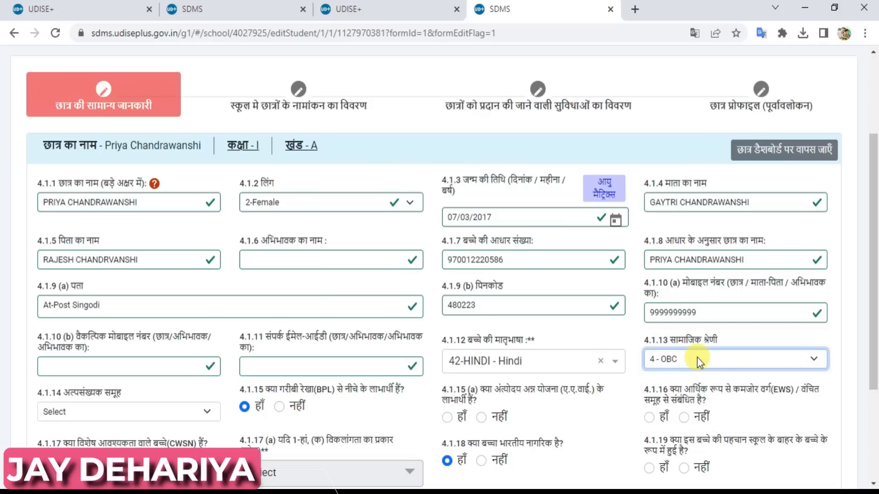
left_click(616, 407)
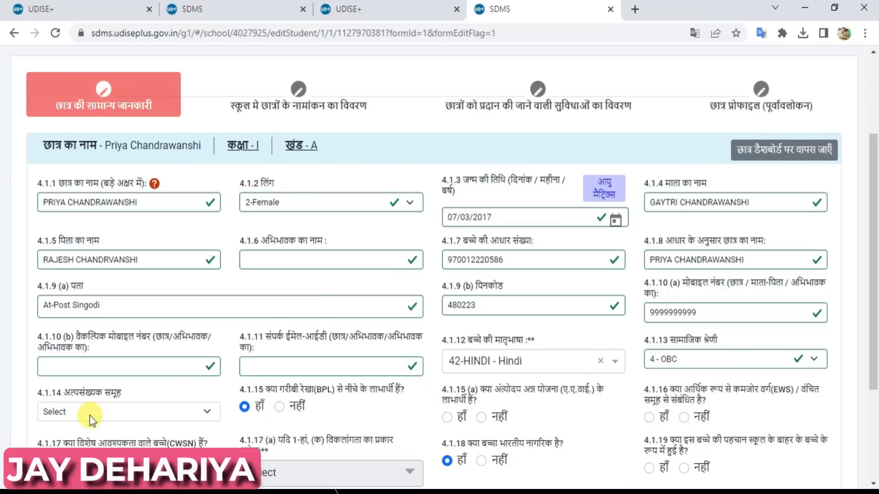
left_click(117, 413)
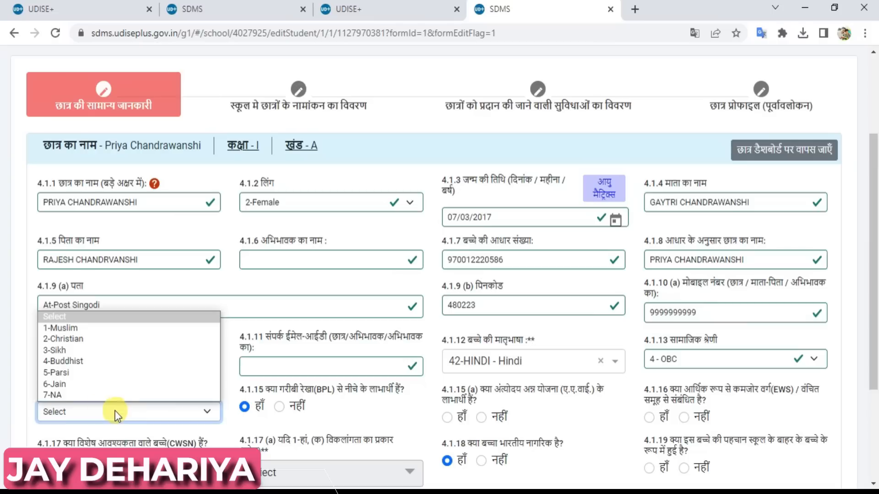
left_click(67, 394)
left_click(372, 416)
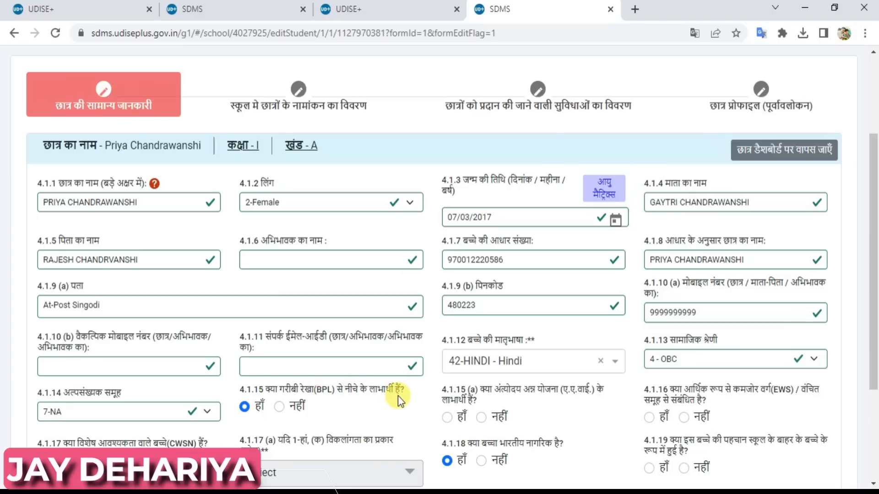
left_click(245, 407)
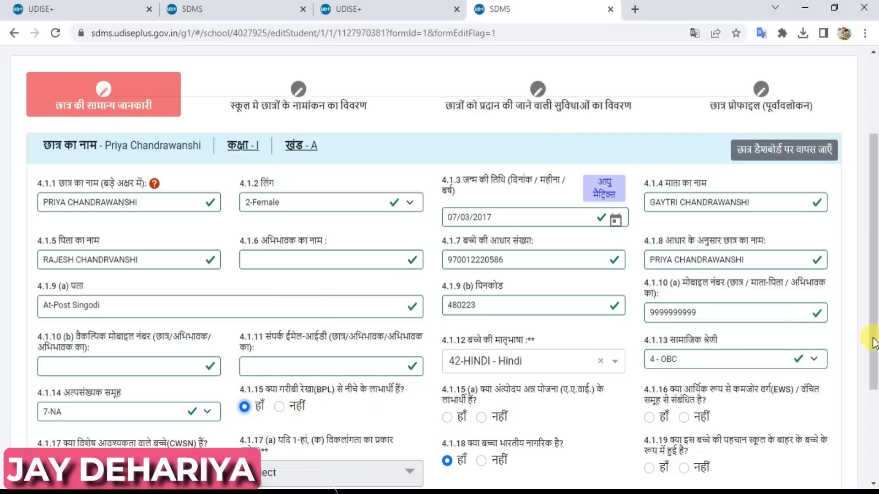
Mark the student as AAY and EWS beneficiary, with CWSN set to नहीं.
scroll(875, 337, "down", 2)
scroll(875, 337, "down", 2)
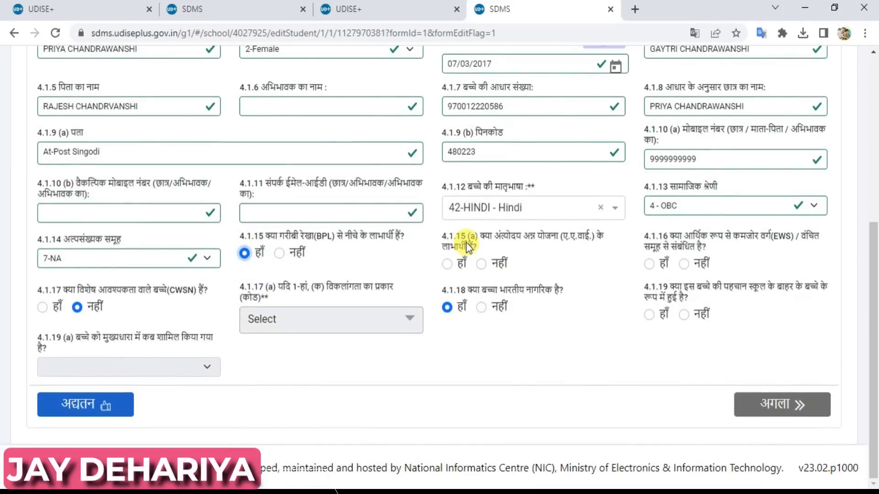
left_click(447, 265)
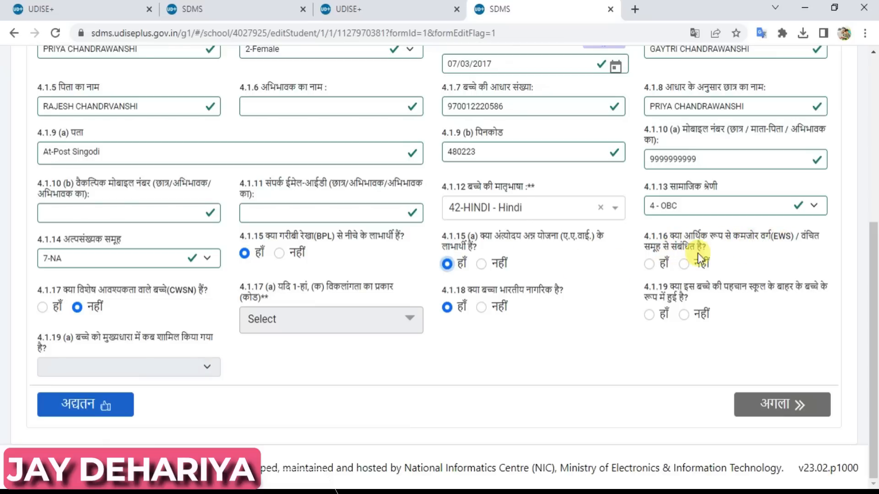
left_click(650, 264)
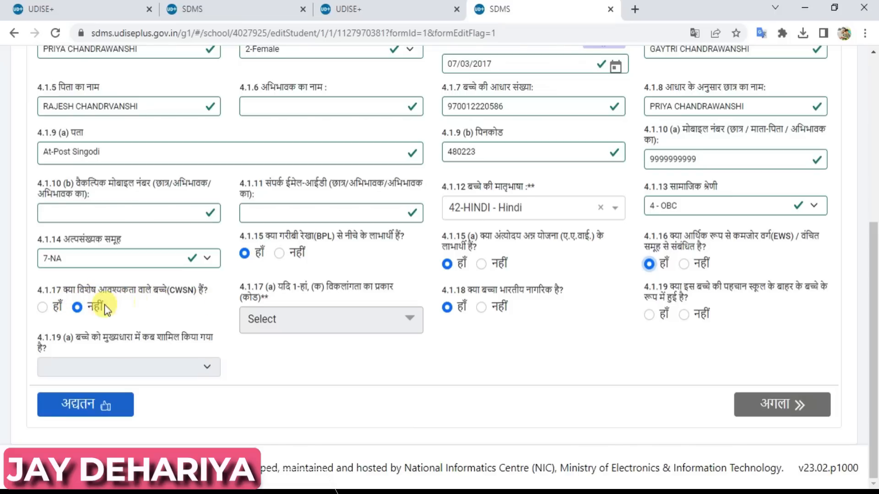
left_click(42, 306)
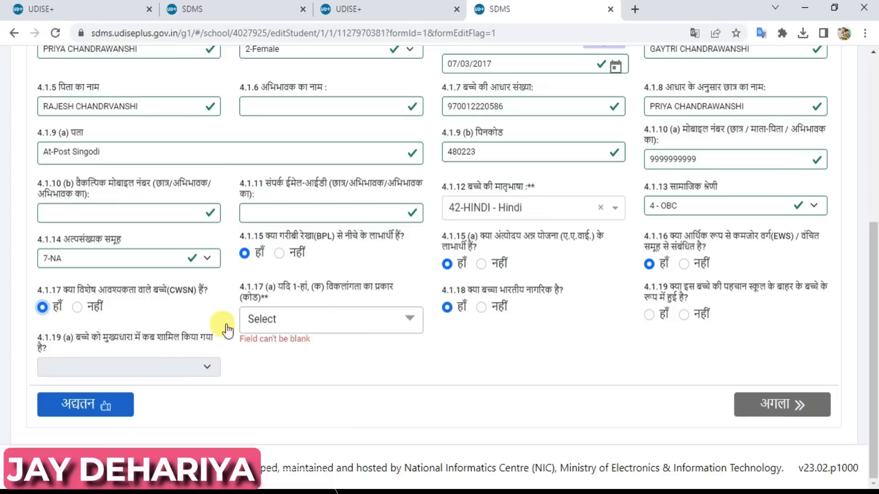
left_click(78, 308)
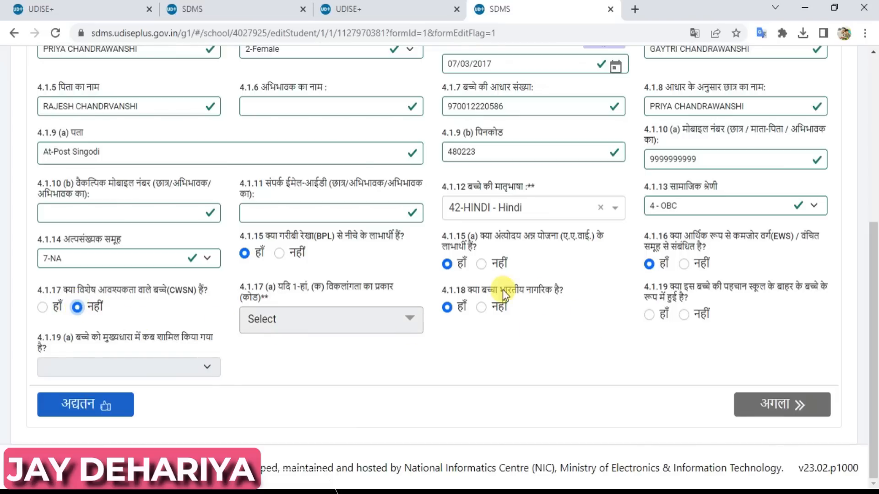
Confirm Indian nationality, mark never out of school, and submit the general information with अद्यतन.
left_click(448, 308)
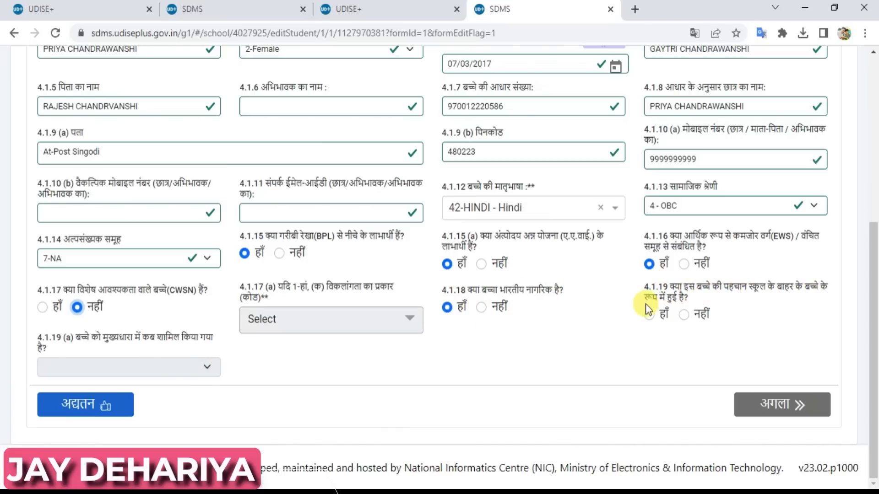
left_click(683, 316)
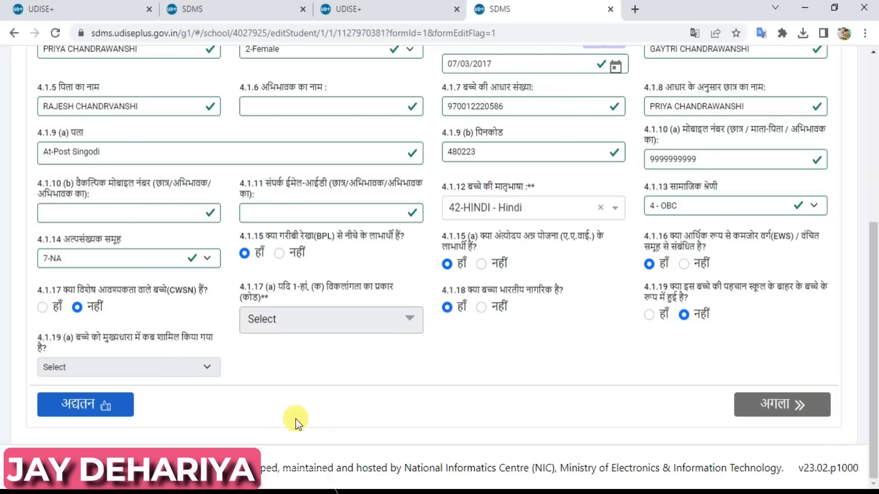
scroll(875, 298, "up", 2)
left_click_drag(875, 297, 875, 355)
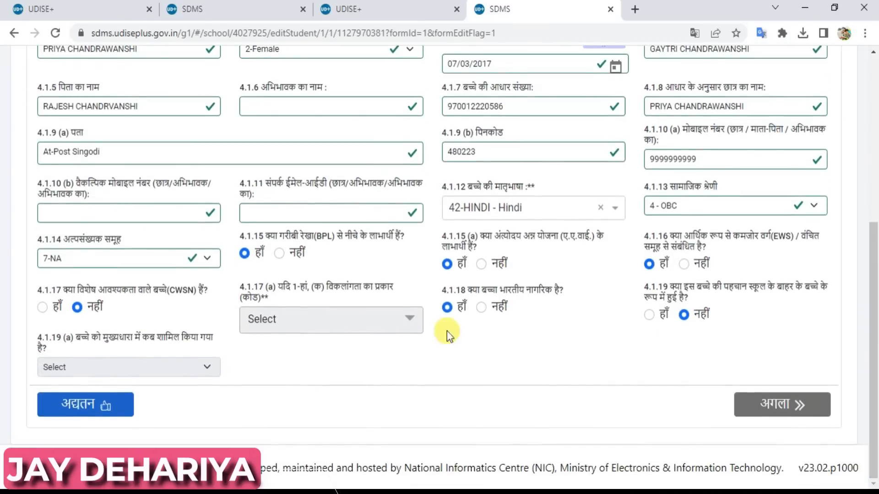
left_click(83, 412)
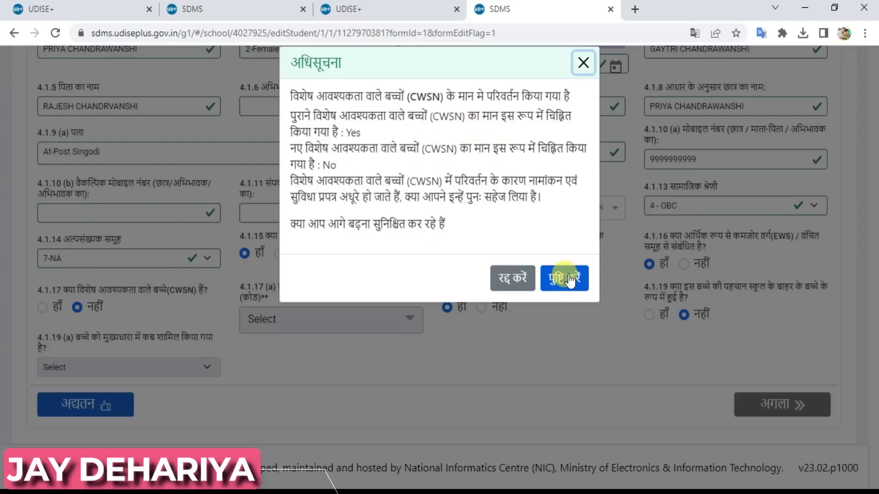
Confirm the CWSN change to save general data and continue to the enrolment details form.
left_click(568, 275)
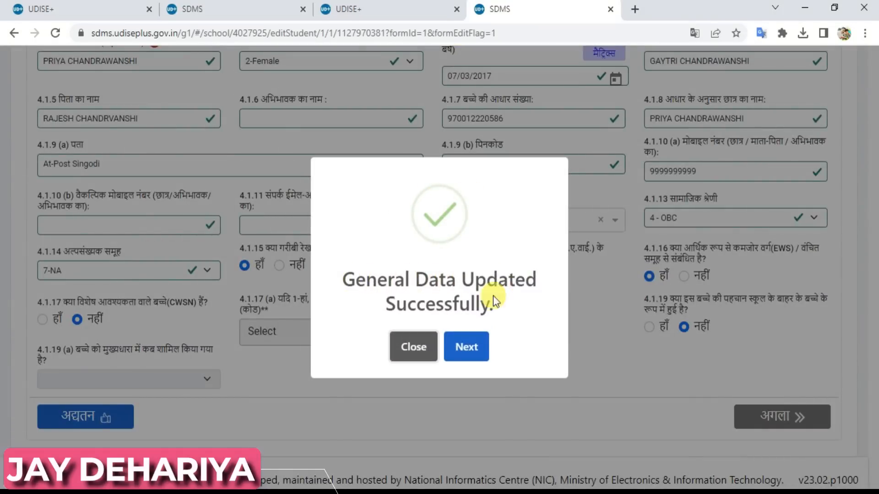
left_click(465, 348)
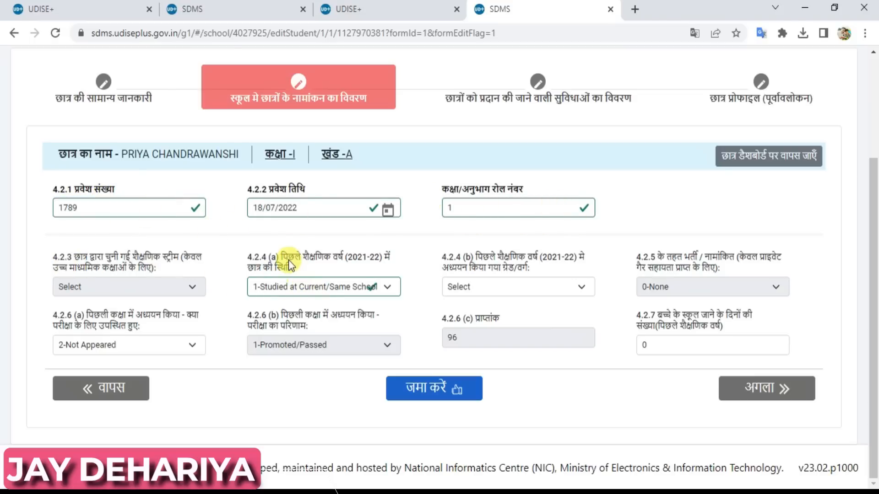
Set 4.2.4(a) previous-year status to 4-None/Not Studying, save enrolment details, and continue to facilities.
left_click(329, 287)
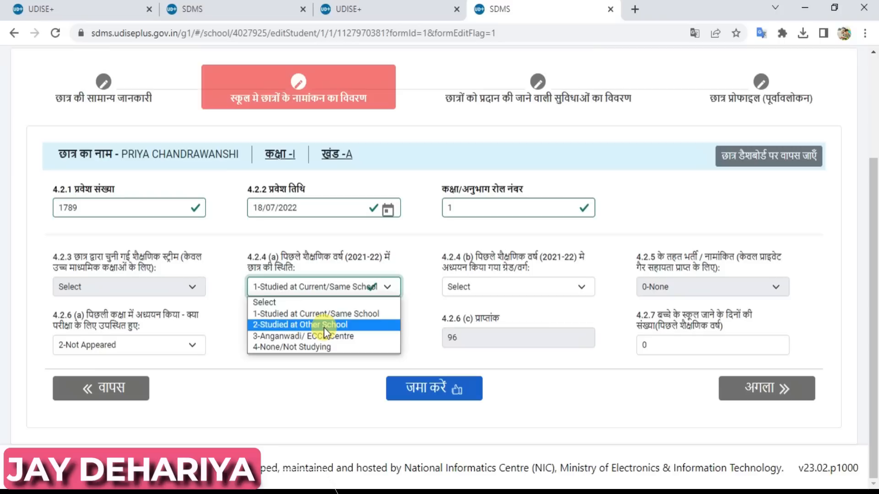
left_click(304, 348)
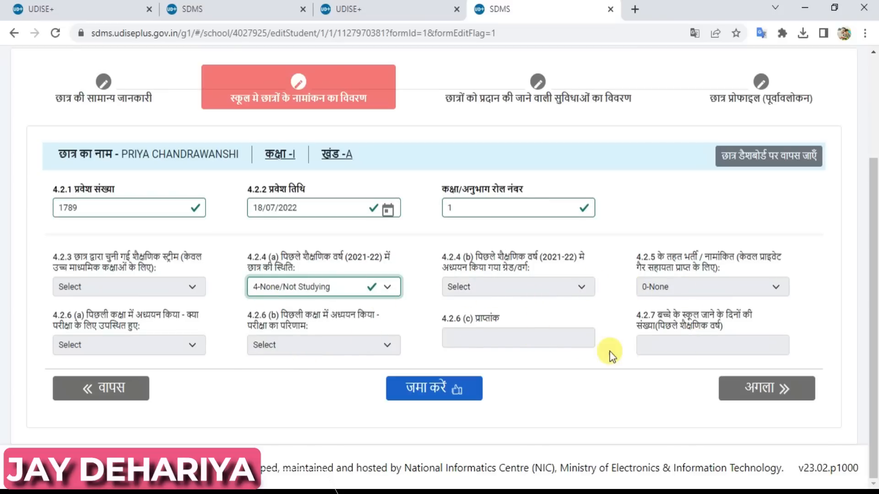
left_click(289, 285)
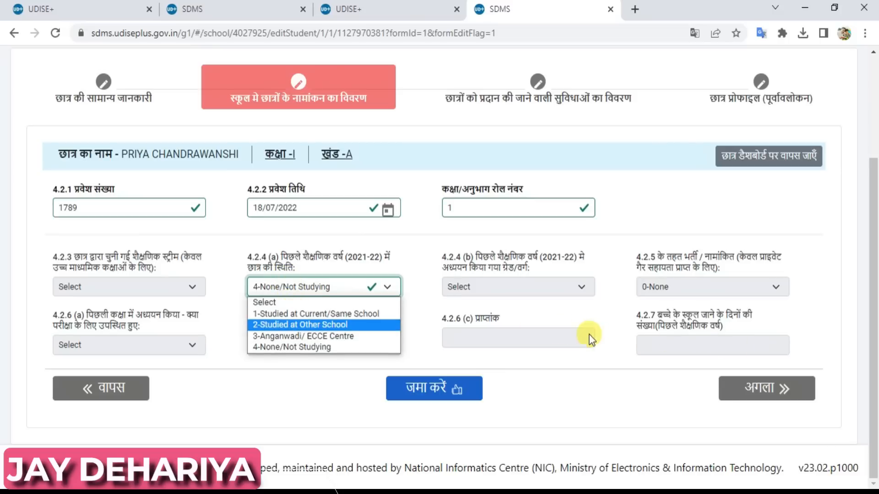
left_click(448, 323)
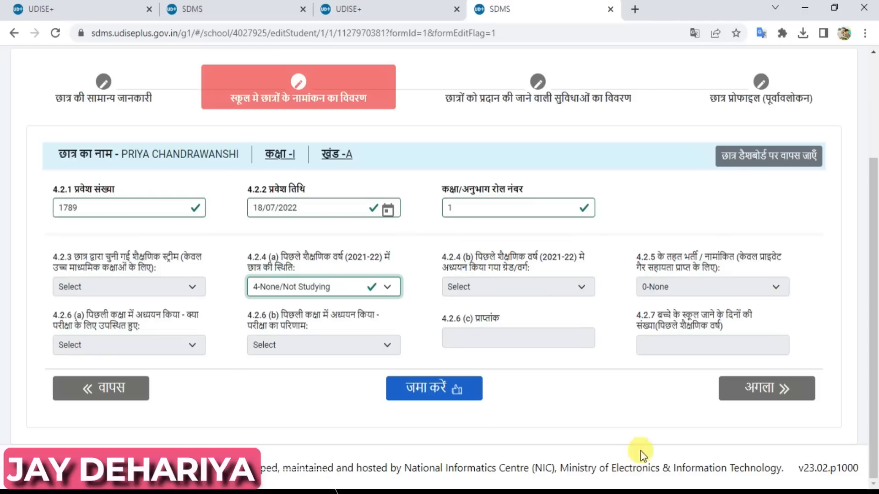
left_click(436, 391)
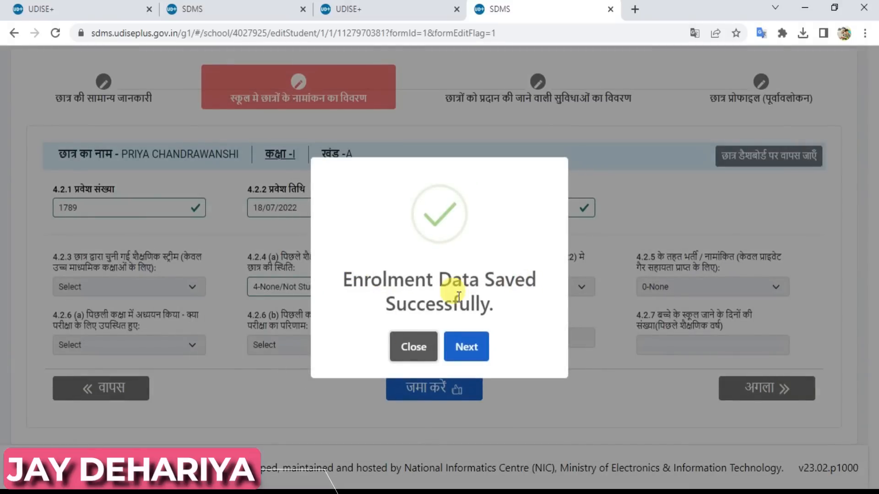
left_click(470, 348)
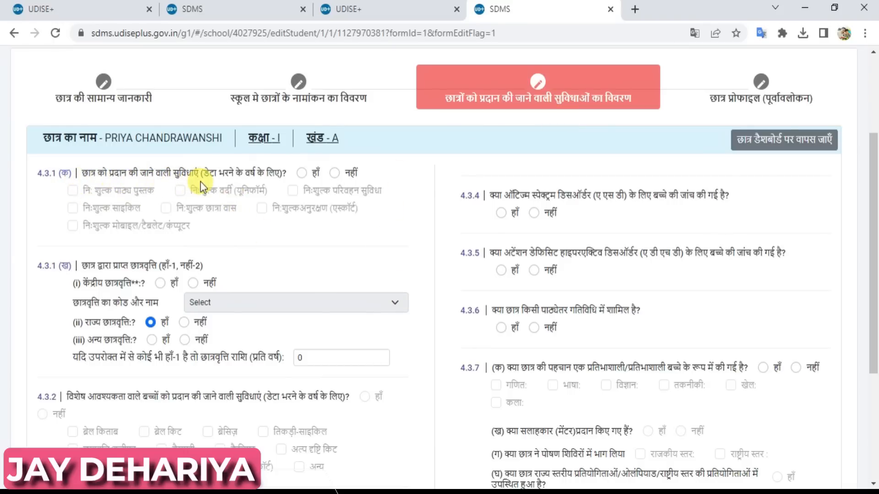
Answer हाँ to facilities in 4.3.1 (क) and tick free textbooks and free uniform.
left_click(302, 173)
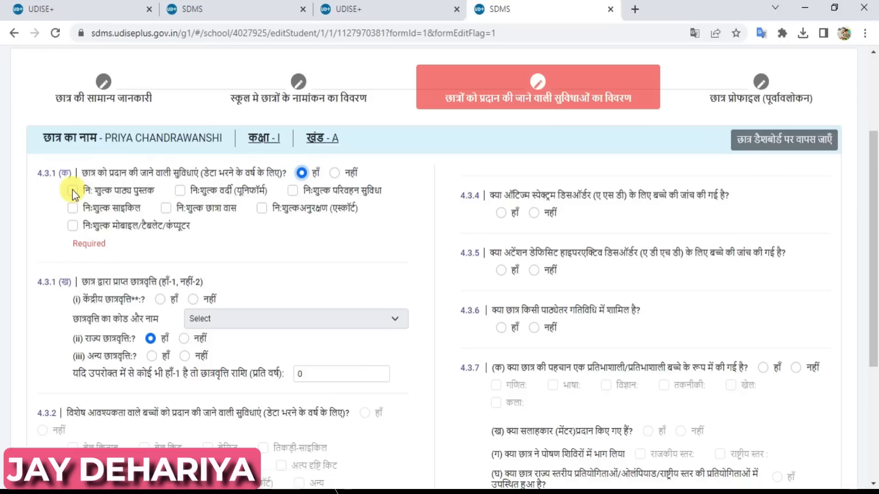
left_click(72, 190)
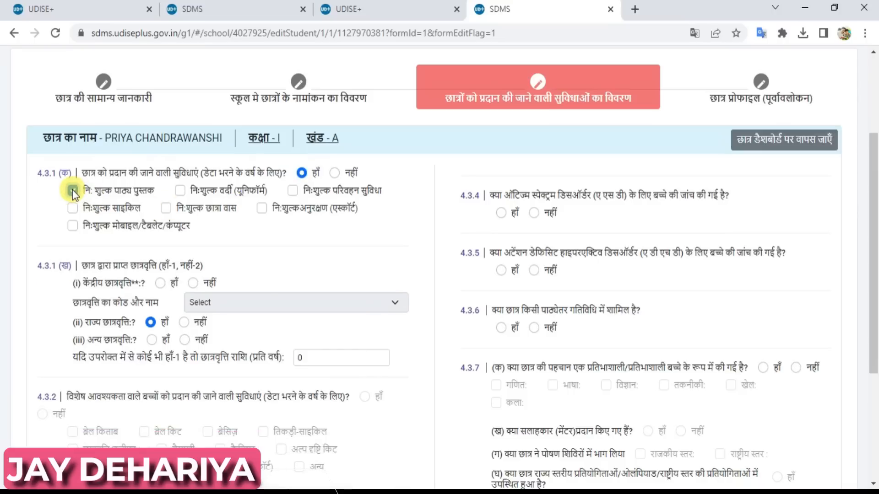
left_click(181, 190)
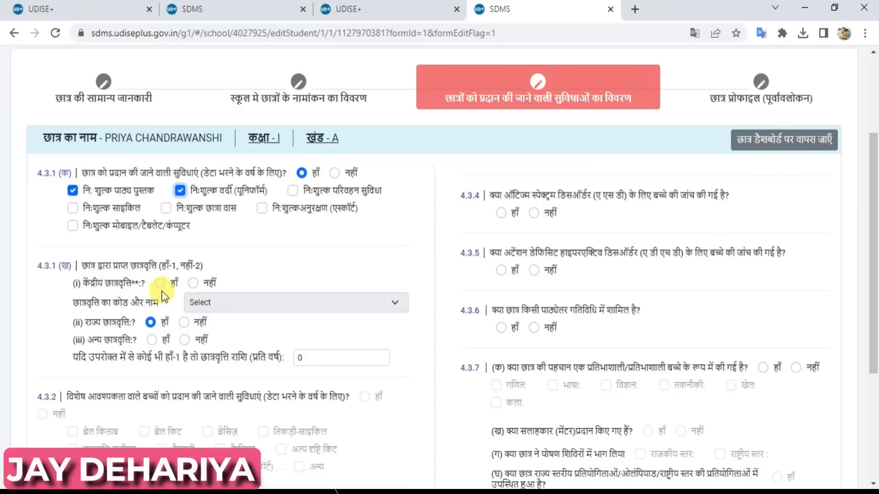
Answer नहीं for central, state and other scholarships in 4.3.1 (ख).
left_click(151, 323)
left_click(150, 323)
left_click(193, 283)
left_click(184, 323)
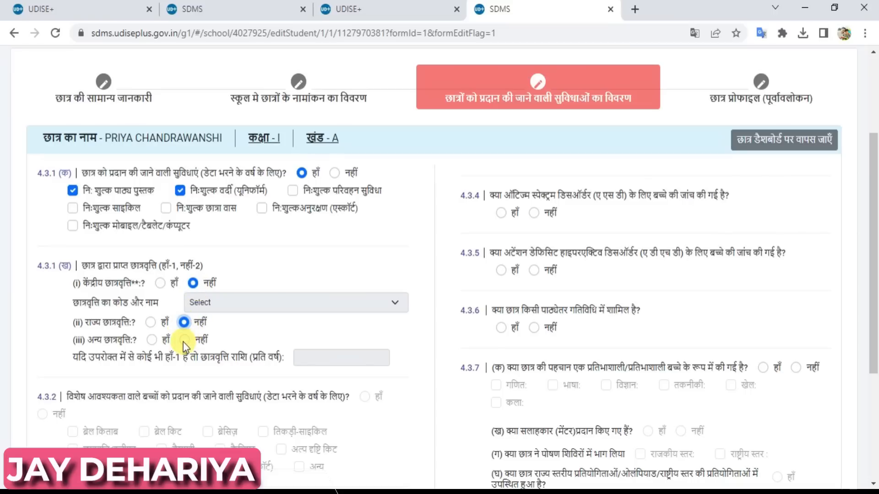
left_click(185, 341)
left_click_drag(875, 274, 869, 363)
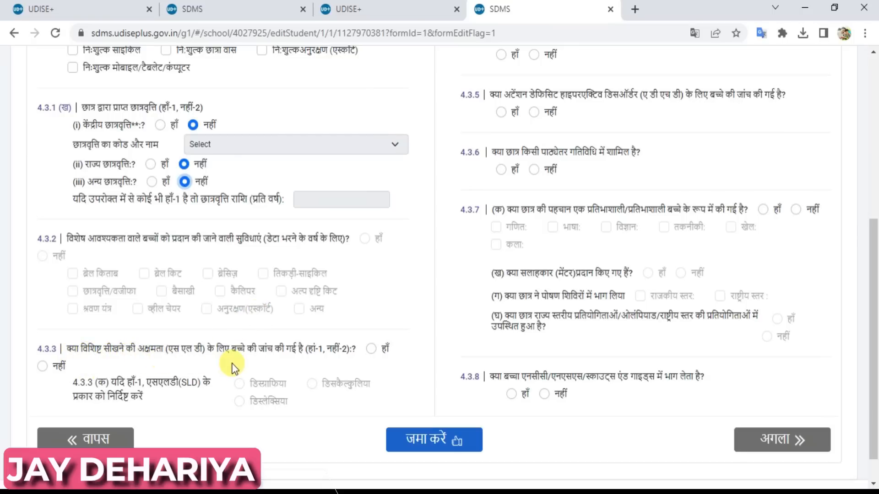
Answer नहीं to learning-disability, autism and ADHD screening, and हाँ to extracurricular participation.
left_click(371, 348)
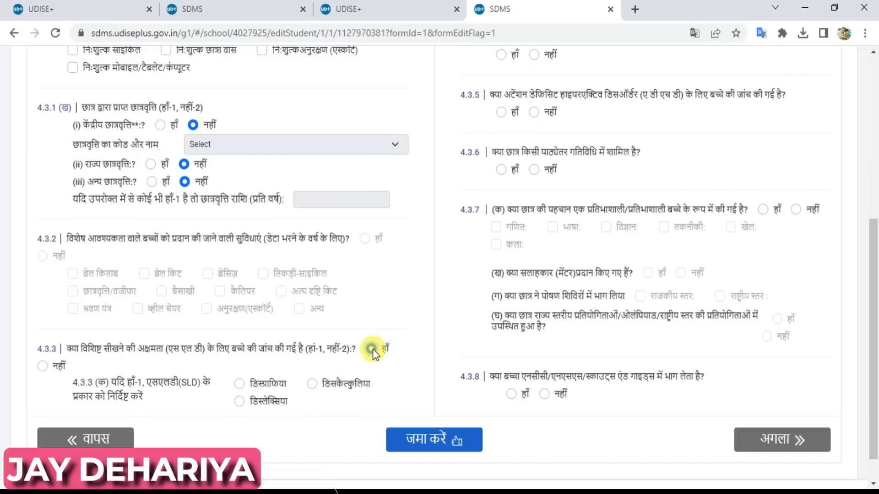
left_click(42, 366)
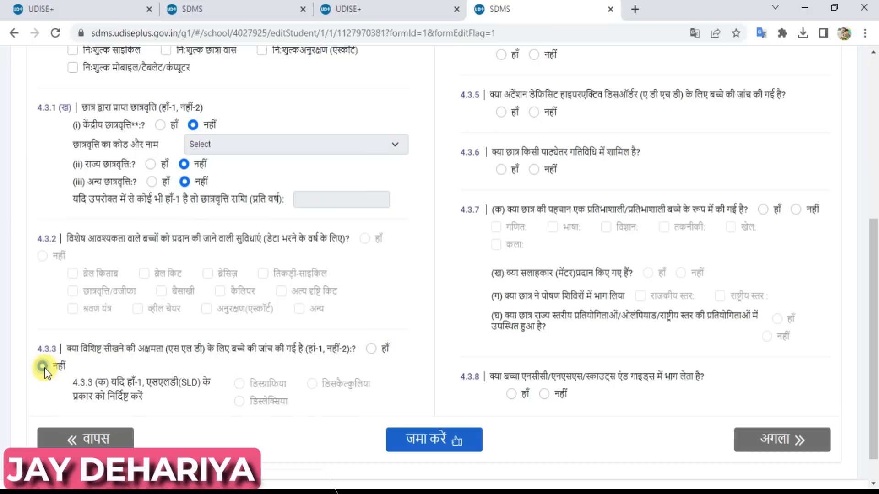
left_click_drag(875, 325, 875, 224)
left_click(533, 242)
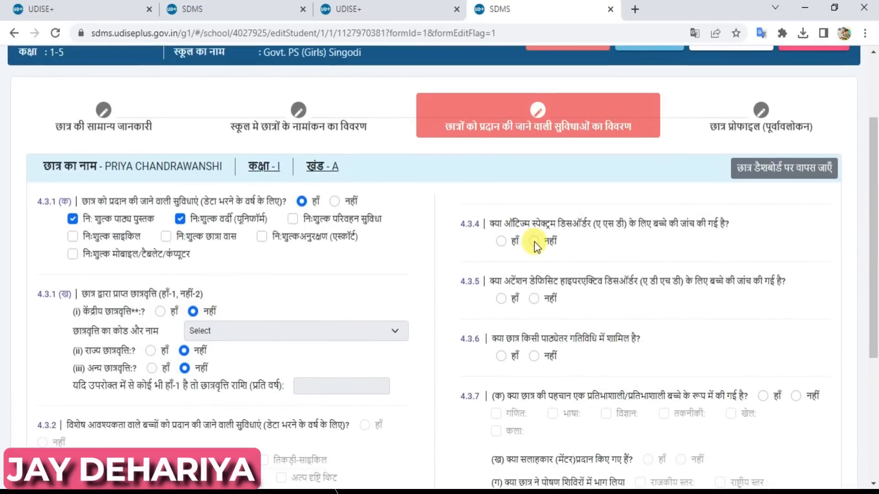
left_click(534, 298)
left_click(500, 356)
Save the facilities form with जमा करें and continue to the profile preview.
left_click_drag(874, 224, 872, 353)
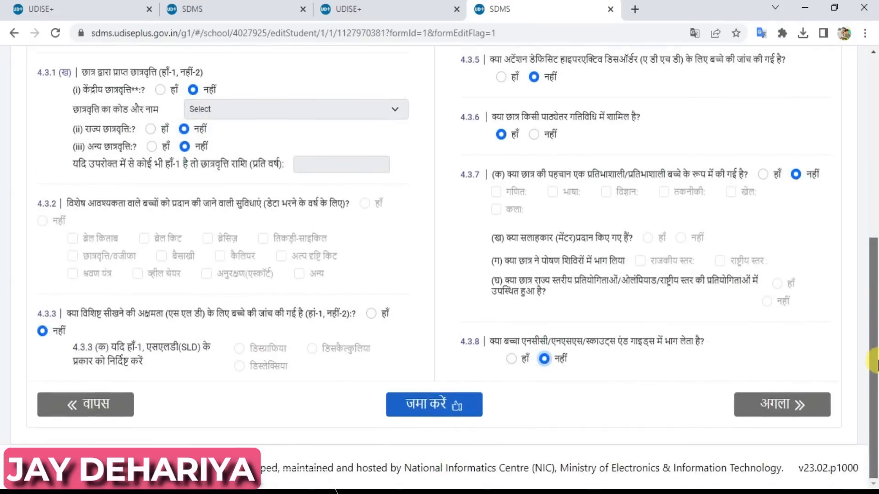
left_click(428, 408)
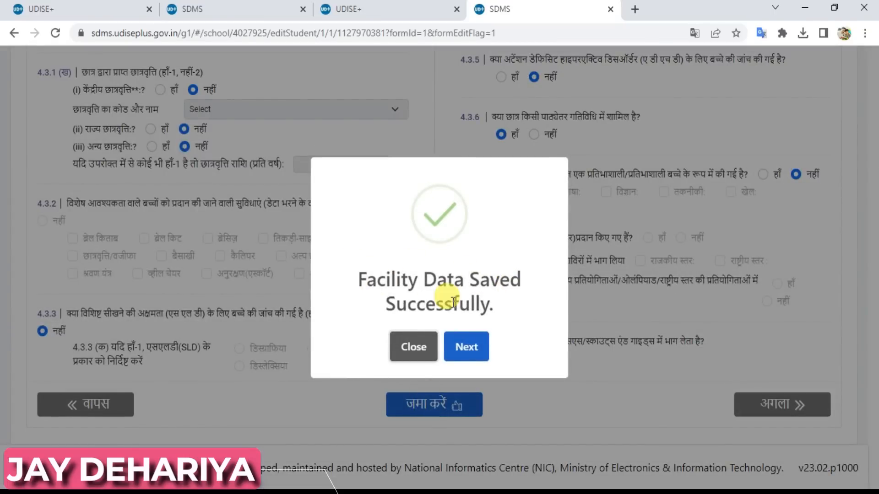
left_click(464, 349)
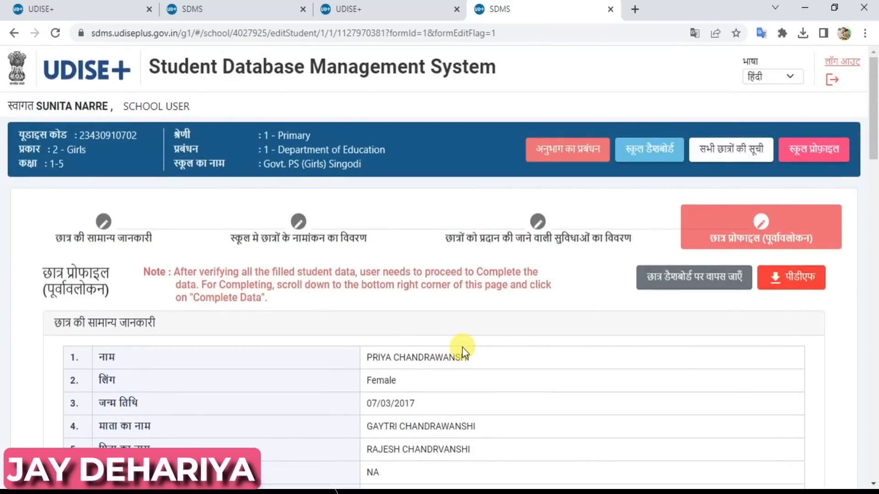
Mark the reviewed profile as डेटा पूरा करें and acknowledge the 'Data Completed' message.
left_click_drag(875, 165, 875, 467)
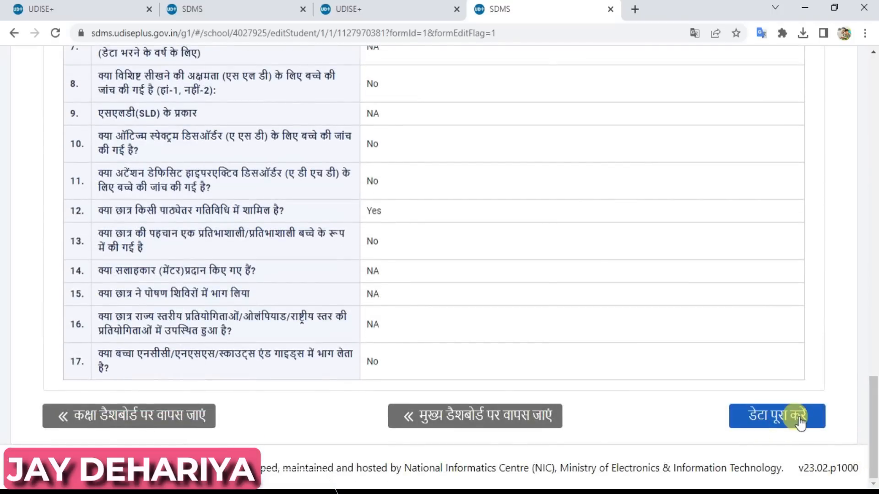
left_click_drag(875, 424, 875, 453)
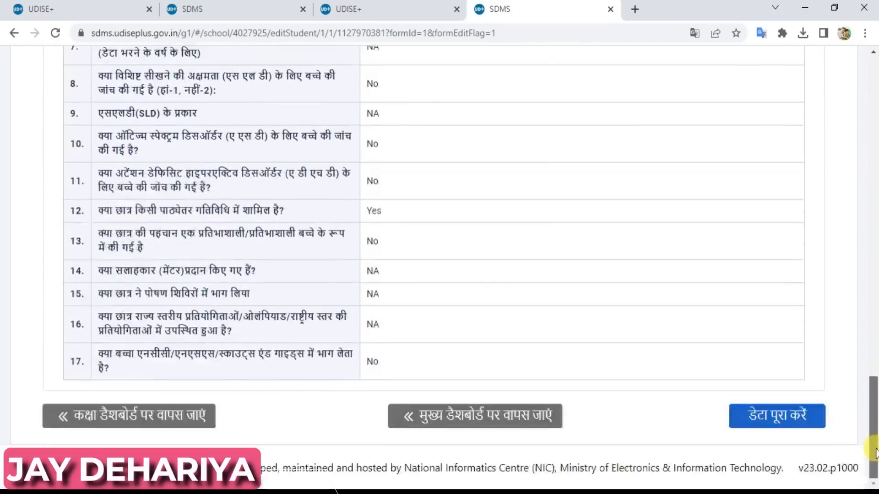
left_click(775, 416)
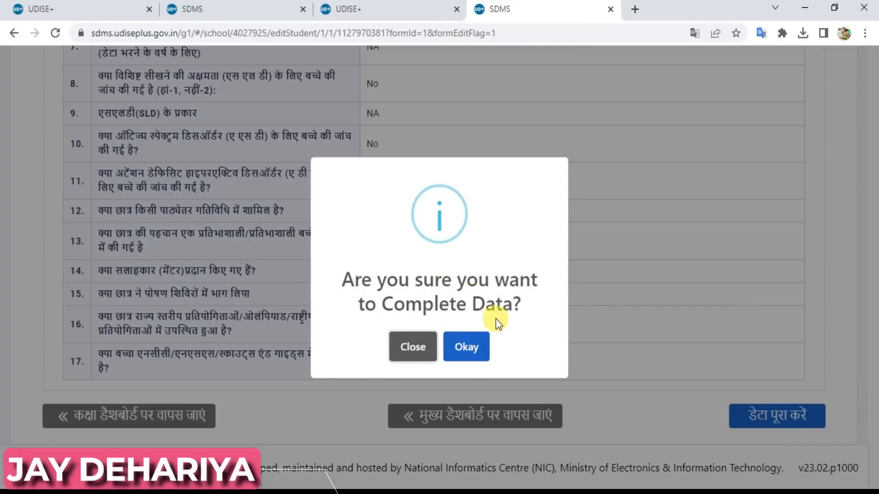
left_click(474, 346)
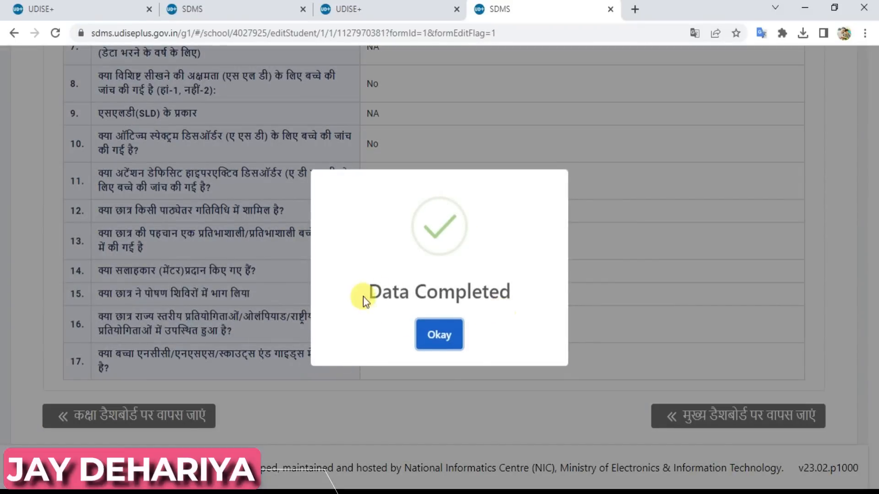
left_click(429, 339)
left_click_drag(875, 434, 875, 98)
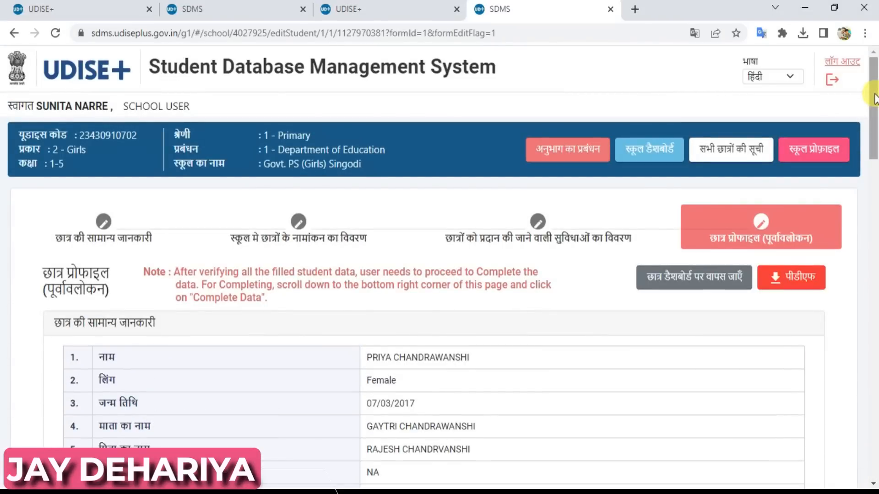
Return to the school dashboard and view the Class I list to find the student marked Completed.
left_click(639, 155)
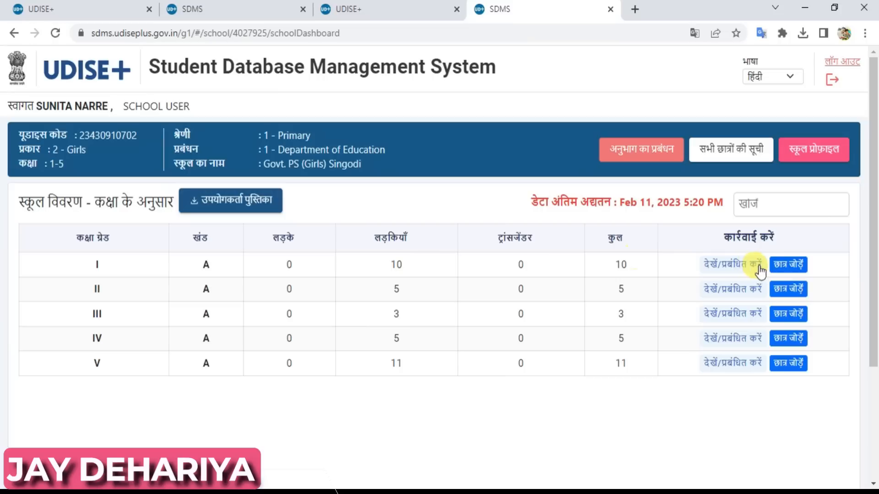
left_click(736, 269)
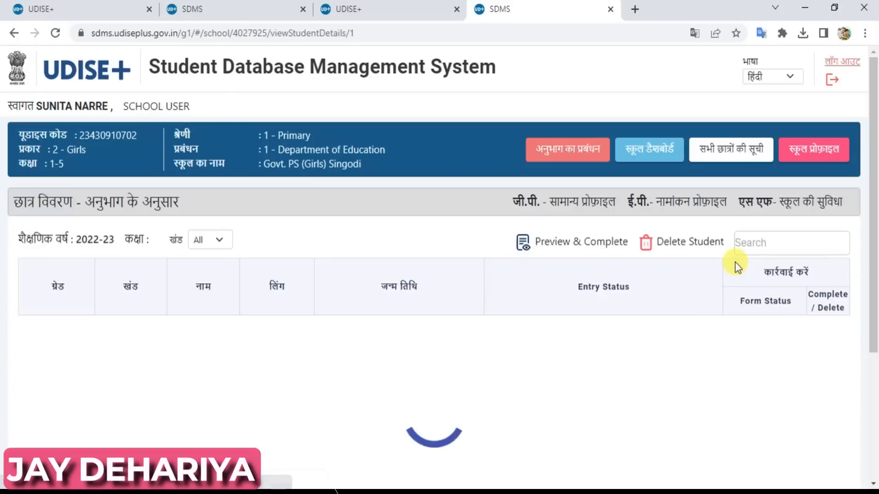
scroll(875, 149, "down", 4)
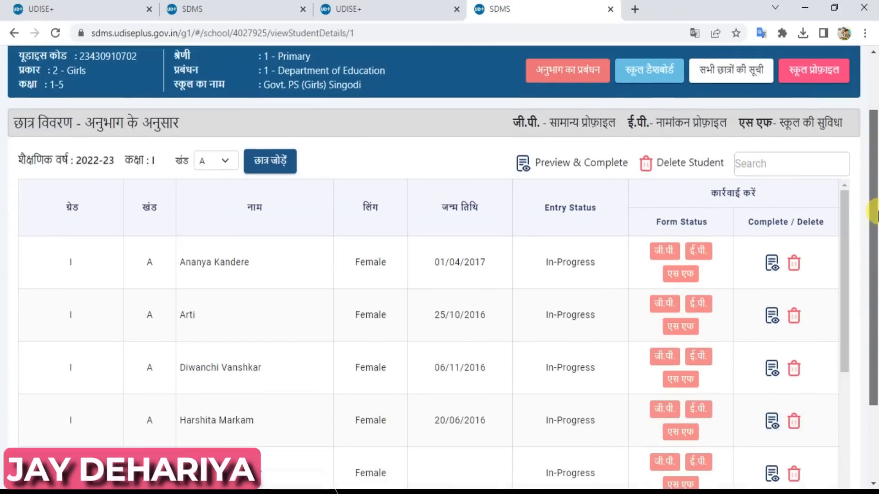
left_click_drag(846, 233, 844, 395)
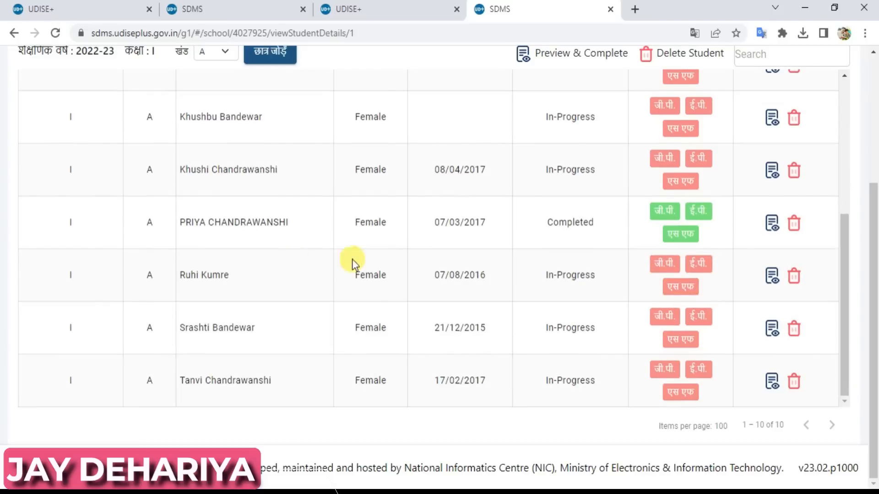